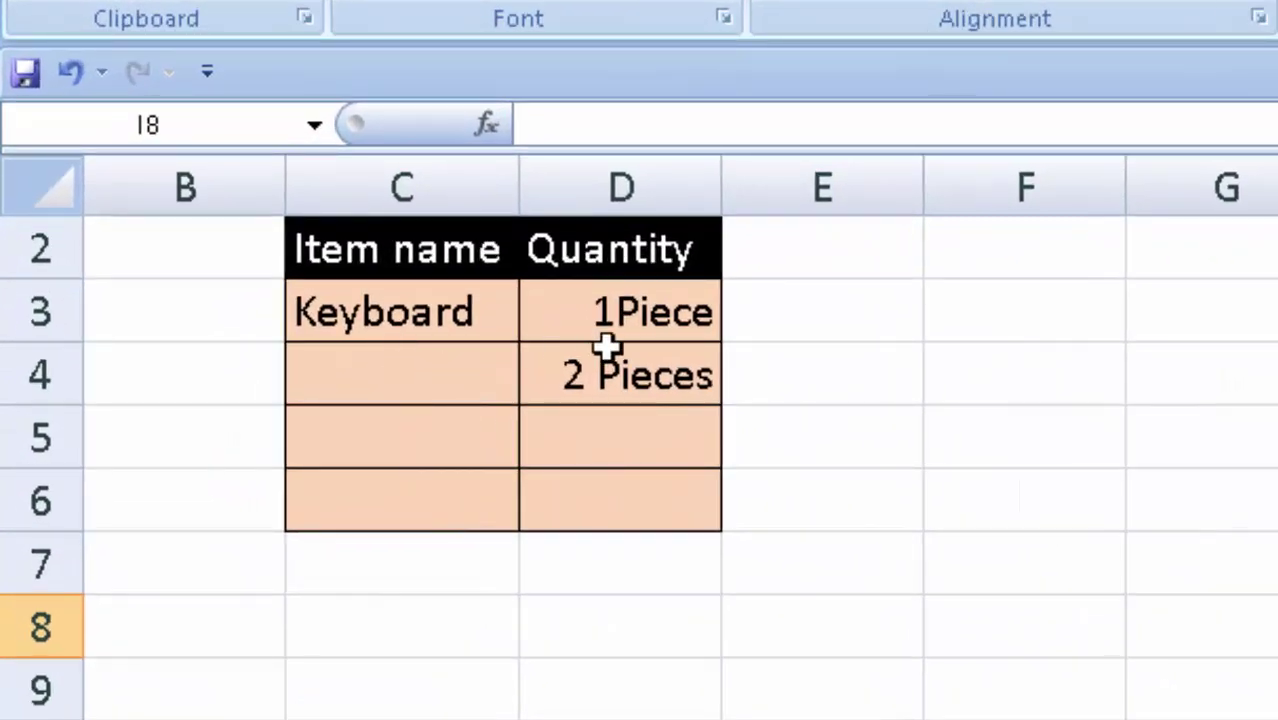
# Enter 'Mouse' in C4 beneath Keyboard, fixing the mistyped letters
pyautogui.click(430, 362)
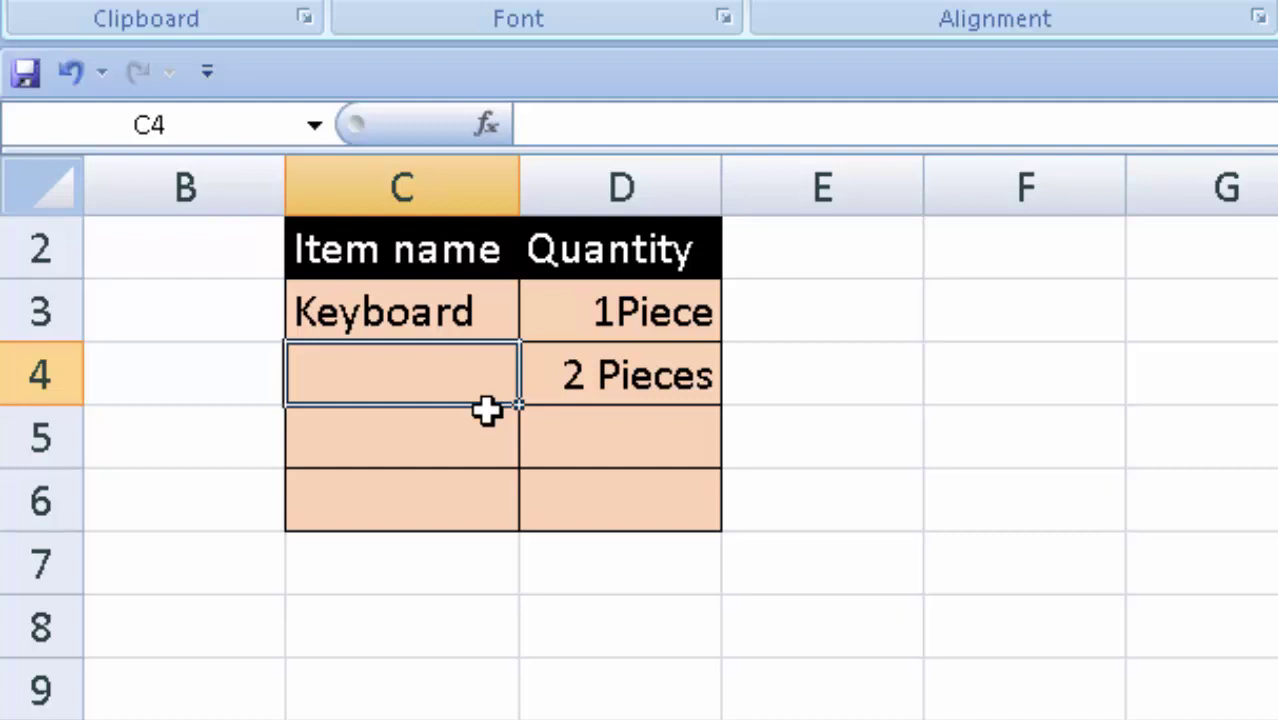
pyautogui.write('MNouse')
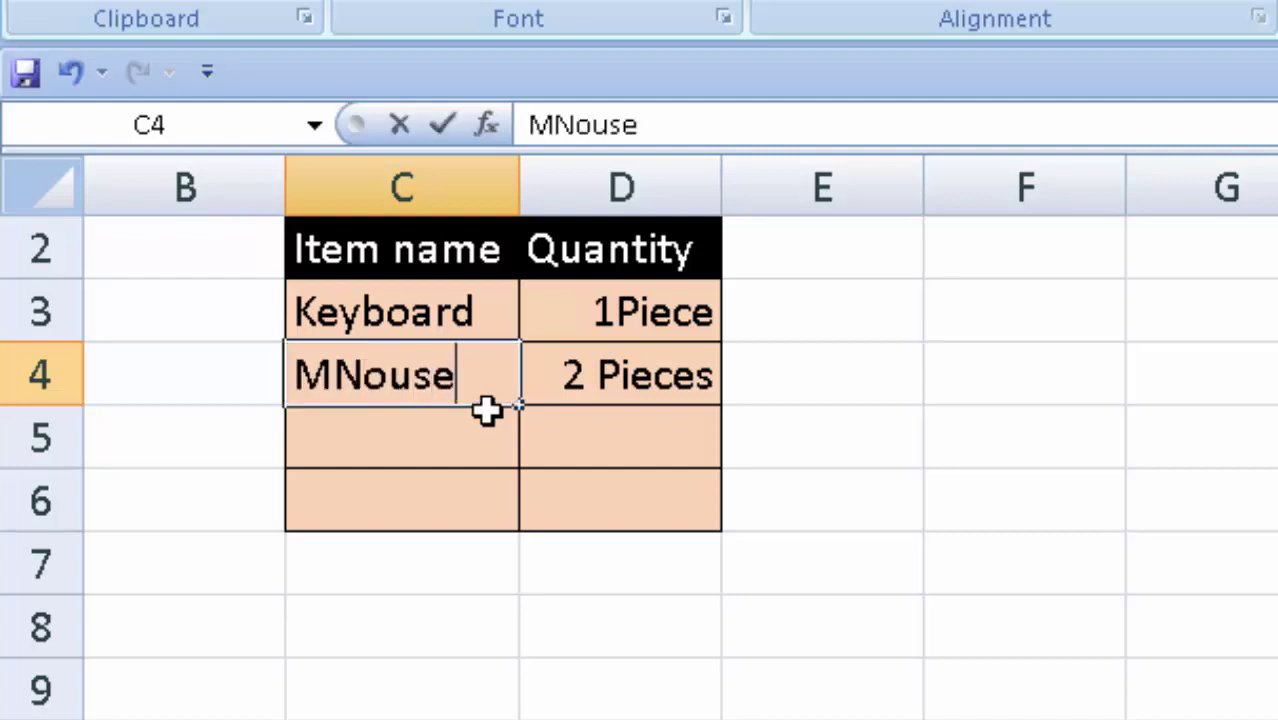
pyautogui.press('BackSpace')
pyautogui.press('BackSpace')
pyautogui.press('BackSpace')
pyautogui.press('BackSpace')
pyautogui.press('BackSpace')
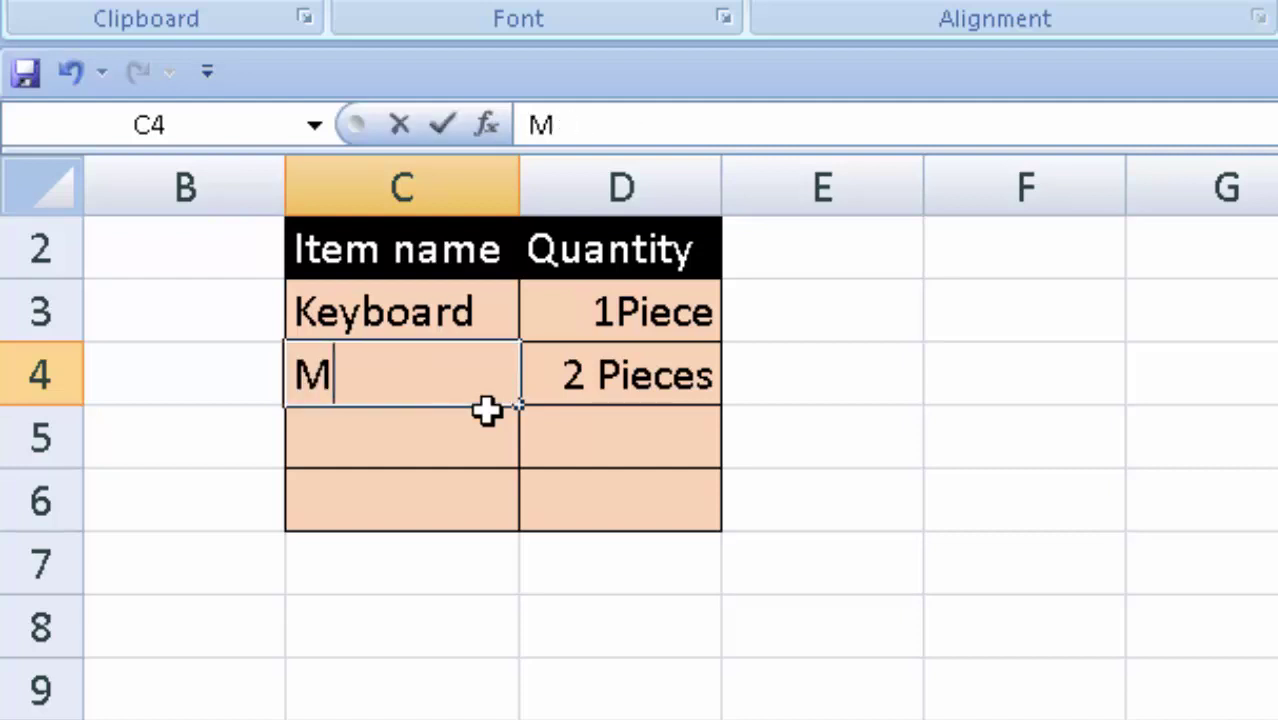
pyautogui.write('ous')
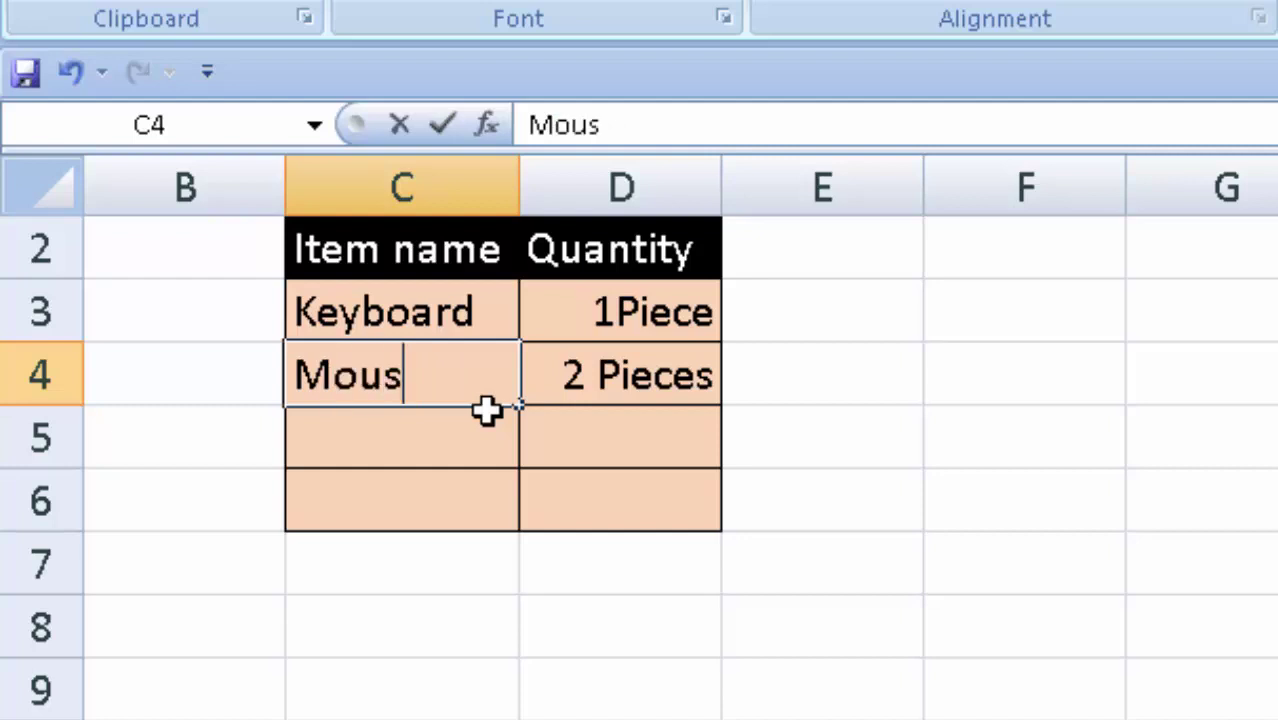
pyautogui.write('e')
pyautogui.press('Return')
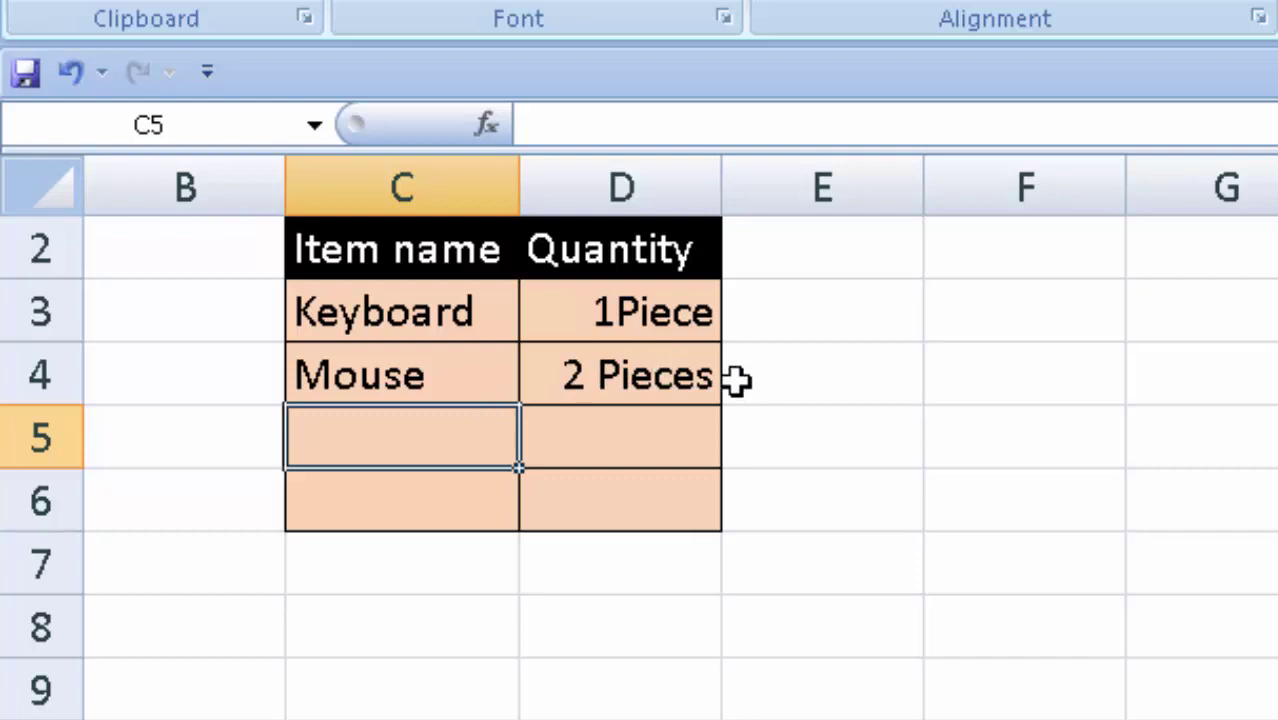
# Set Mouse's quantity in D4 to 1, then to 10, so it shows 10 Pieces
pyautogui.click(600, 380)
pyautogui.press('BackSpace')
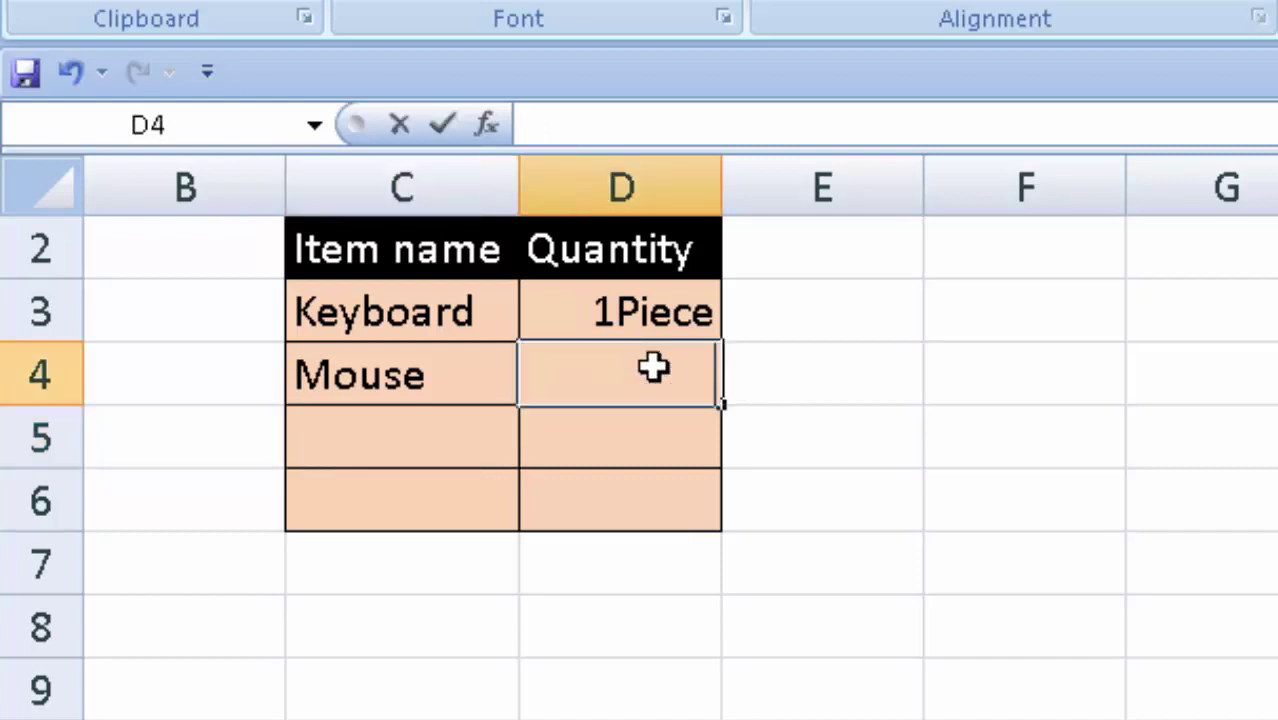
pyautogui.write('1')
pyautogui.press('Return')
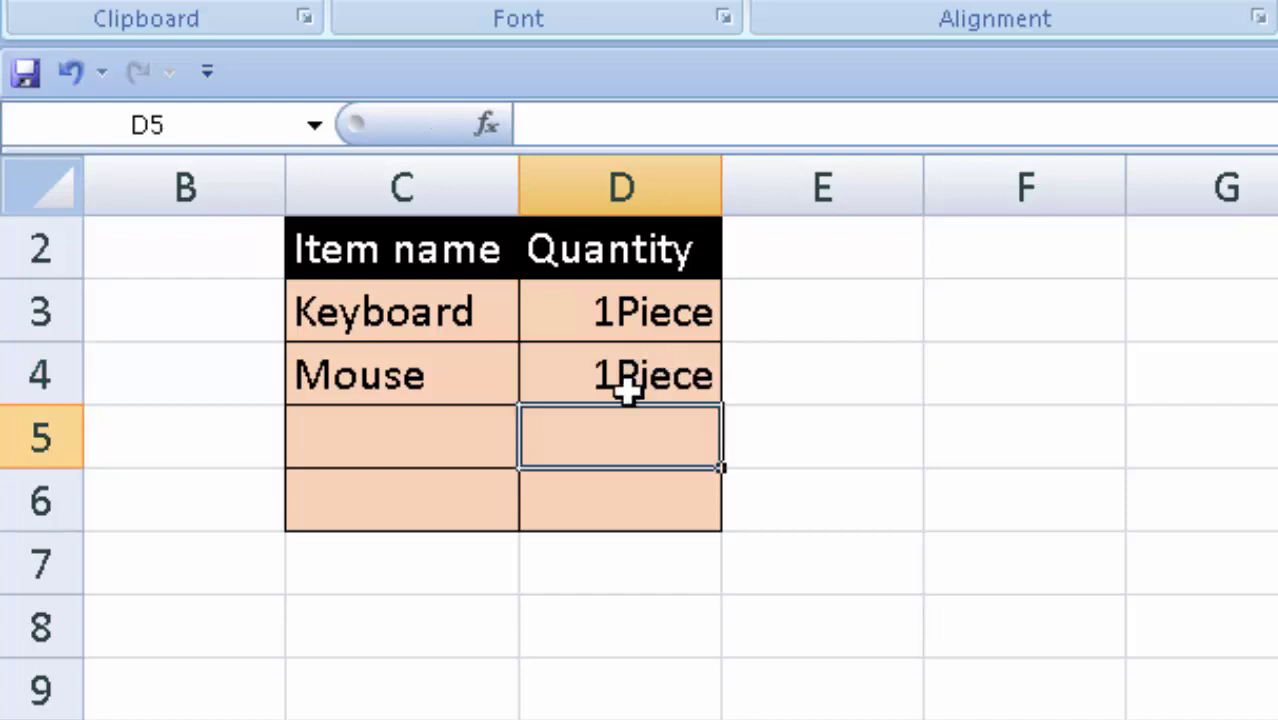
pyautogui.click(657, 362)
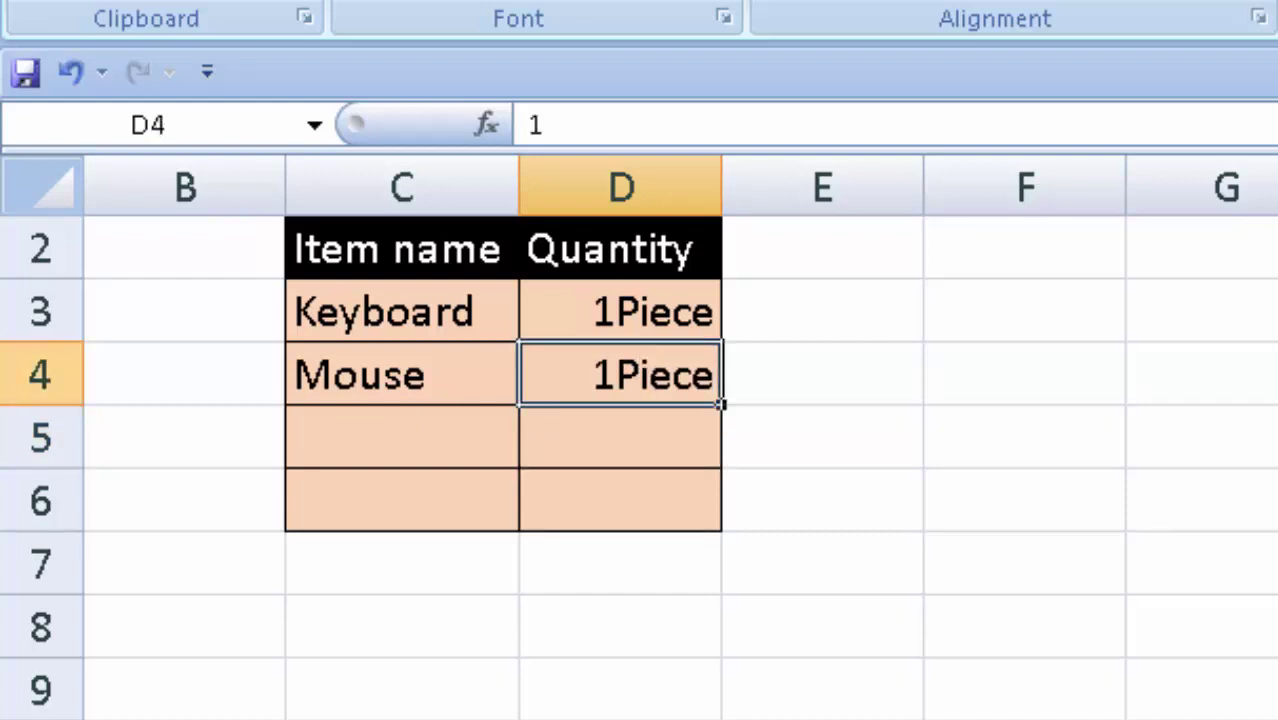
pyautogui.press('BackSpace')
pyautogui.write('10')
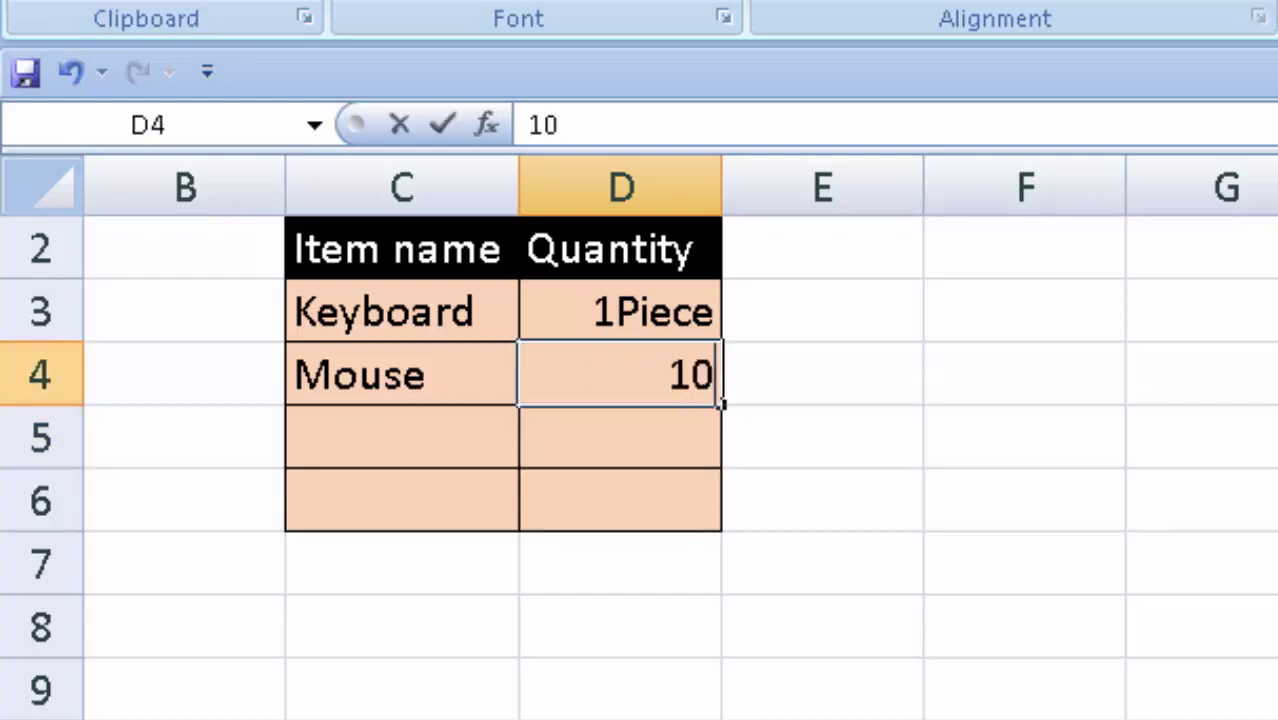
pyautogui.press('Return')
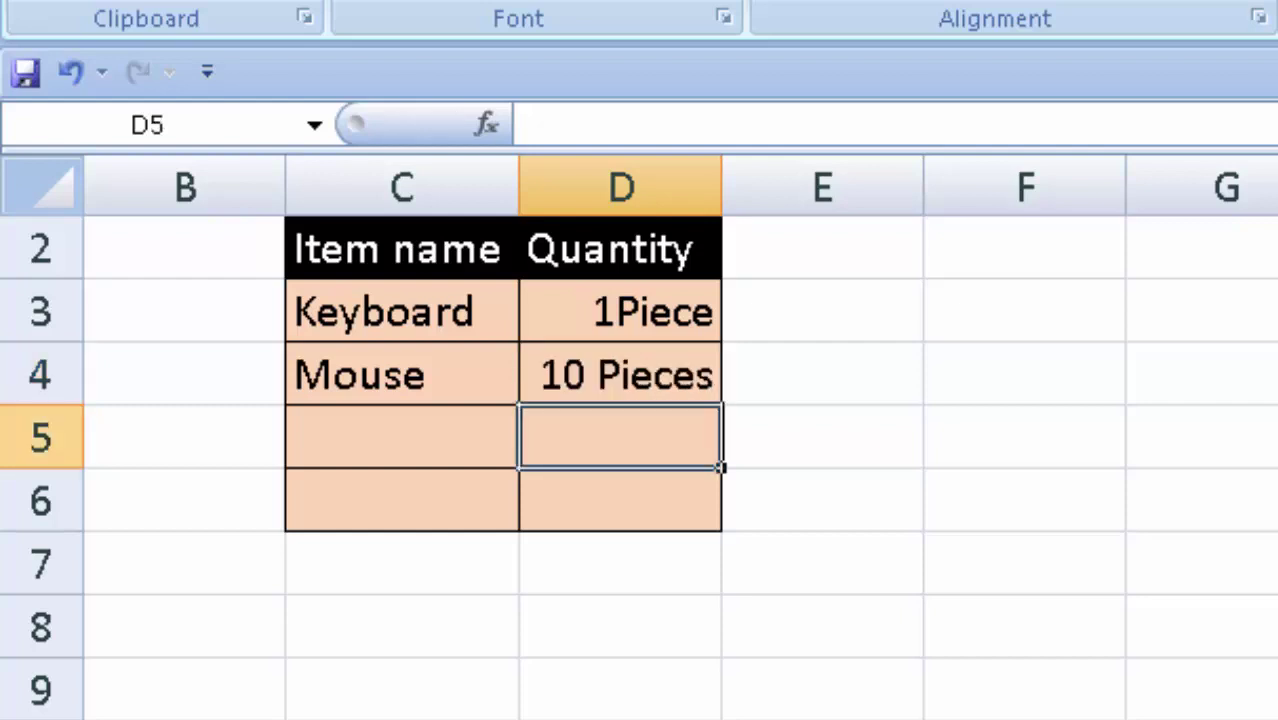
# Enter 'LED Monitor' as the third item in C5
pyautogui.click(394, 431)
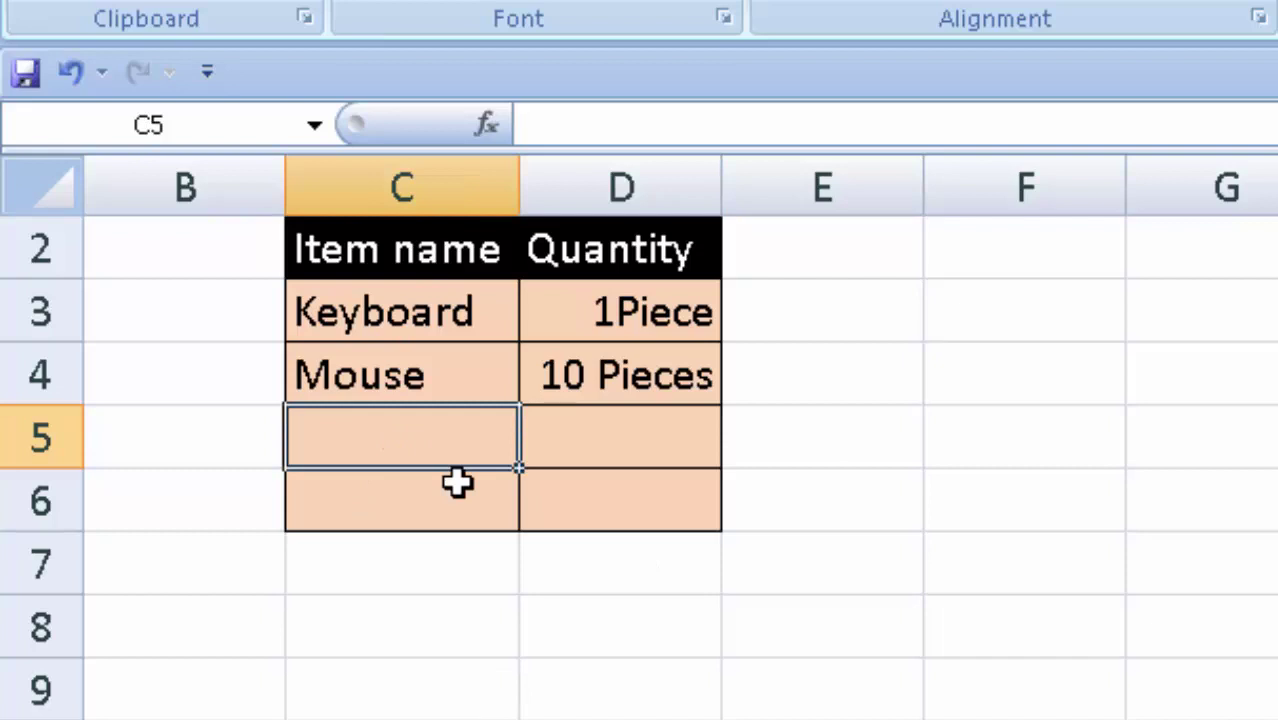
pyautogui.write('LE')
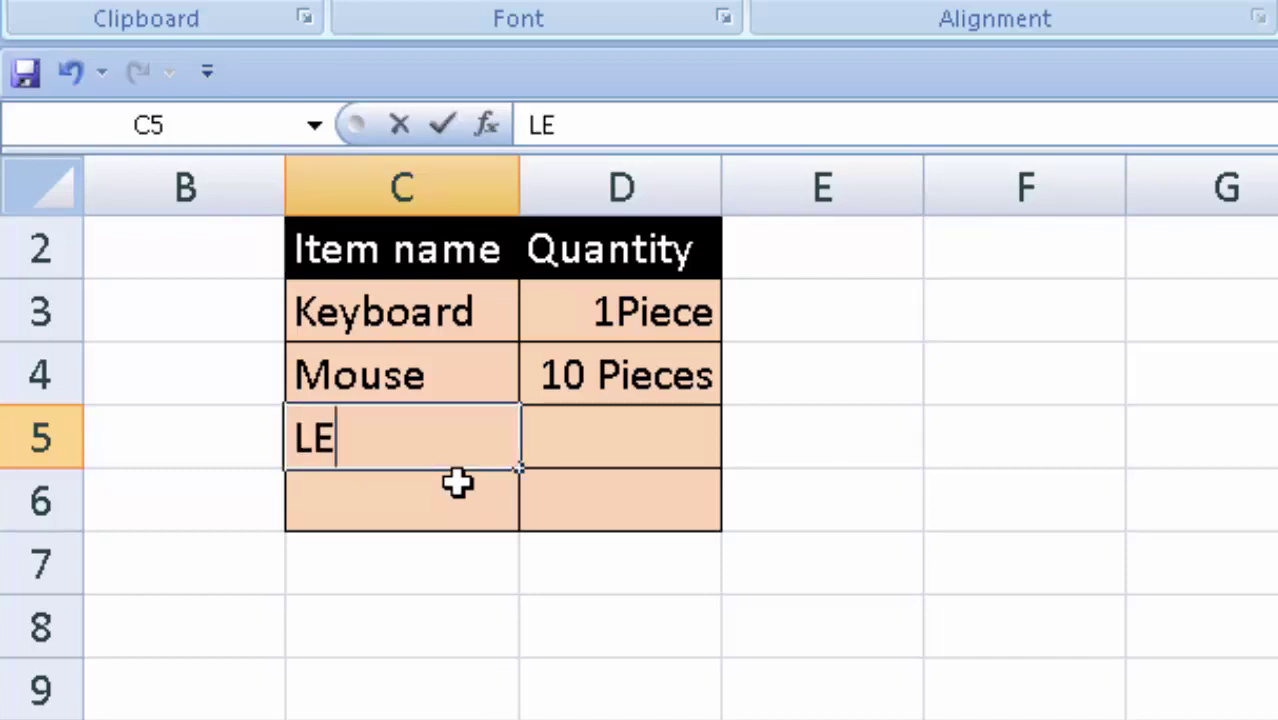
pyautogui.write('D Monito')
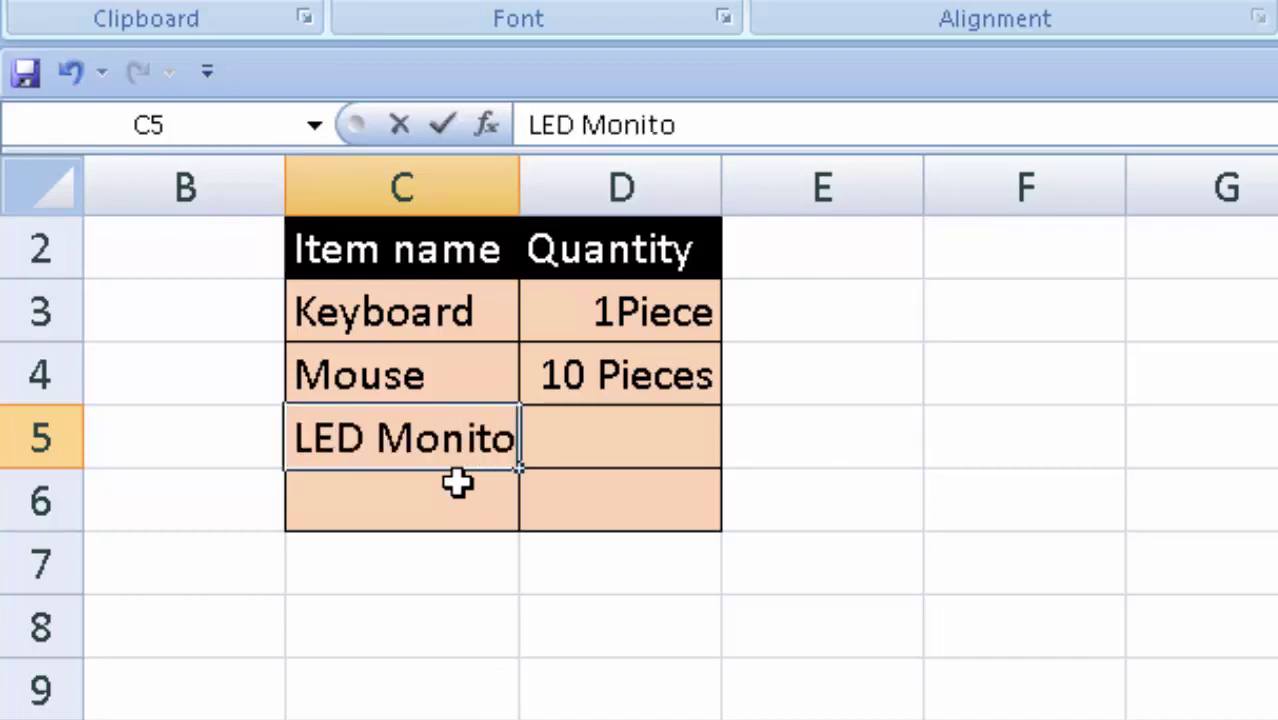
pyautogui.write('r')
pyautogui.press('Return')
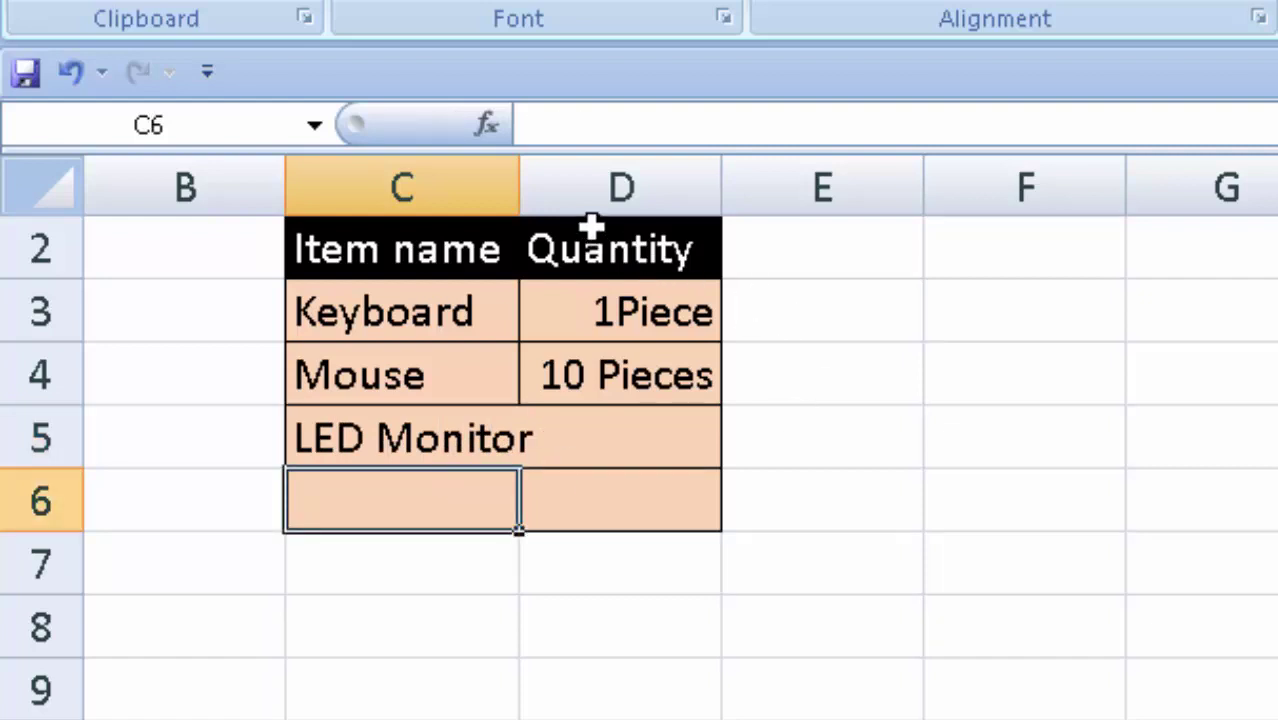
# Widen column C to fit LED Monitor and give it quantity 12 (12 Pieces)
pyautogui.click(545, 182)
pyautogui.moveTo(516, 168); pyautogui.dragTo(526, 168)
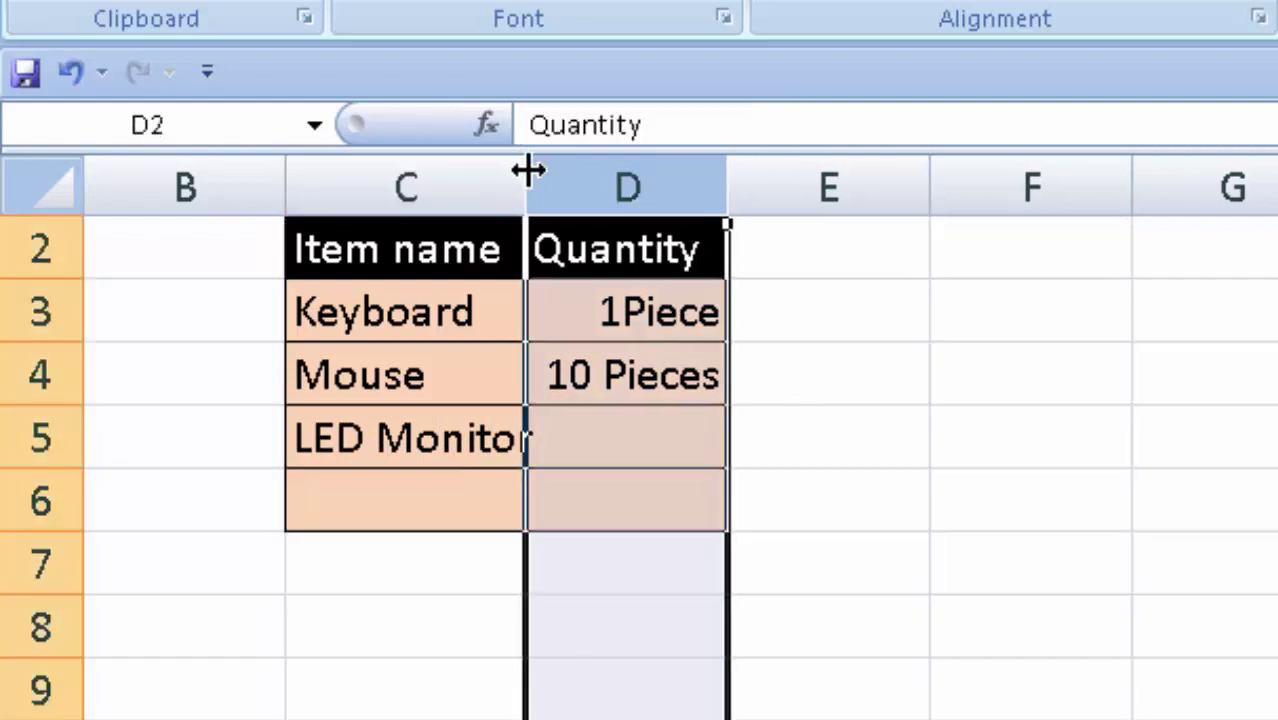
pyautogui.click(642, 443)
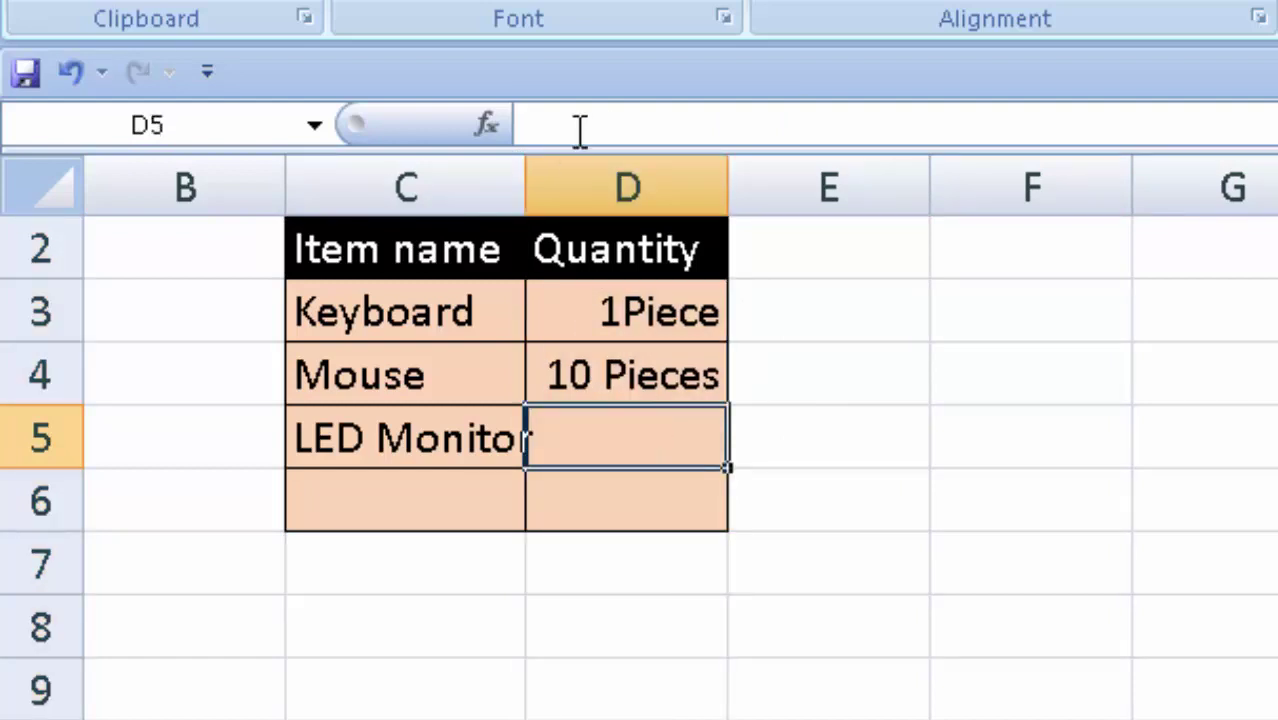
pyautogui.moveTo(527, 178); pyautogui.dragTo(574, 212)
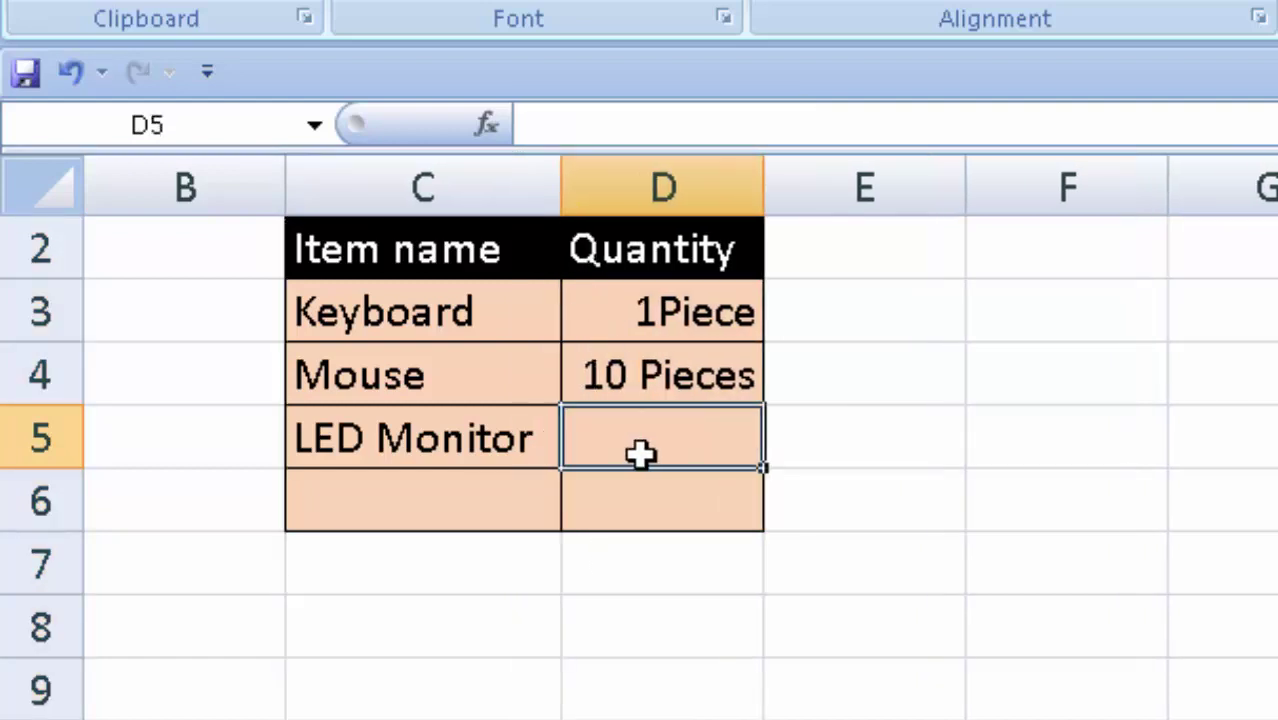
pyautogui.write('12')
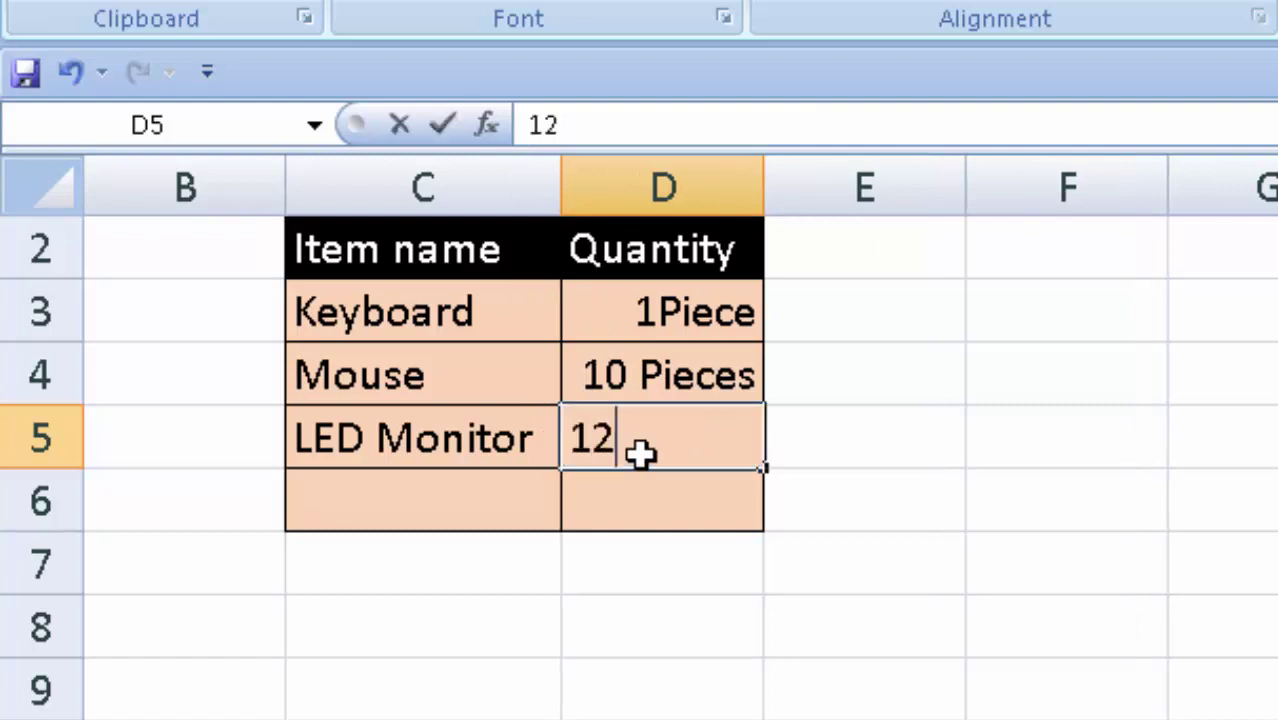
pyautogui.press('Return')
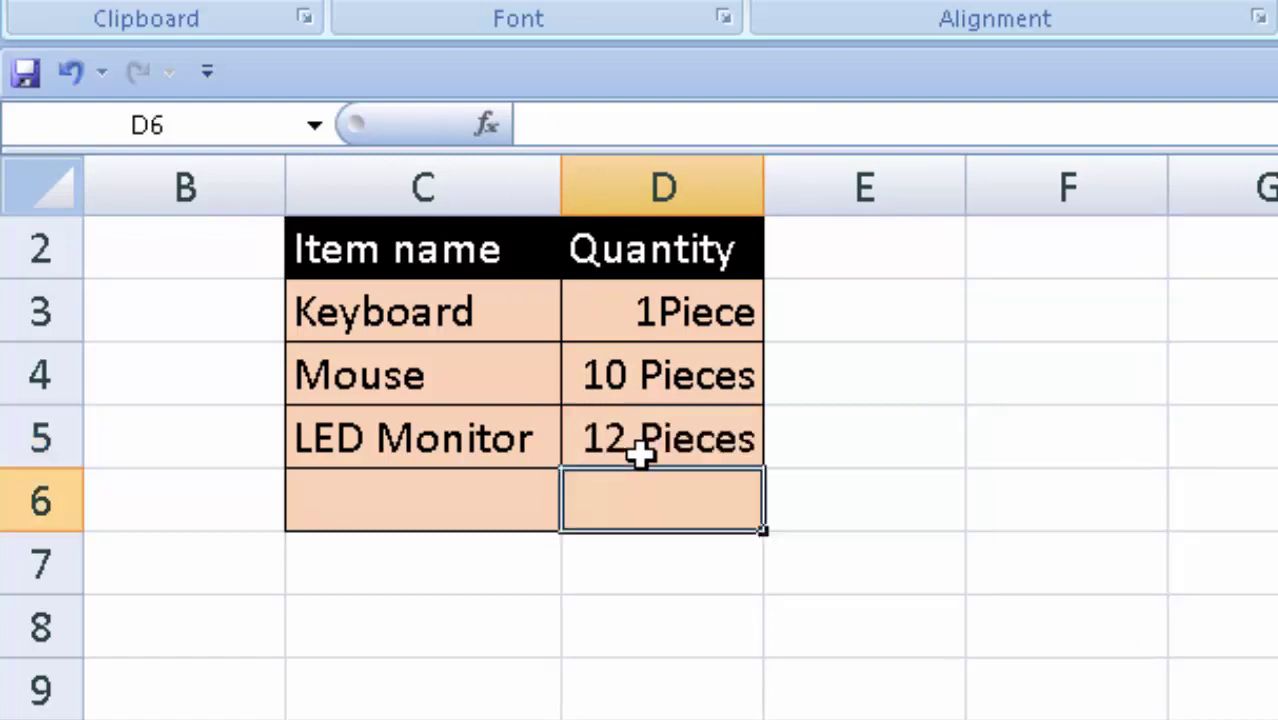
# Add a fourth item 'LCD' in C6 with quantity 1, shown as 1Piece
pyautogui.click(400, 490)
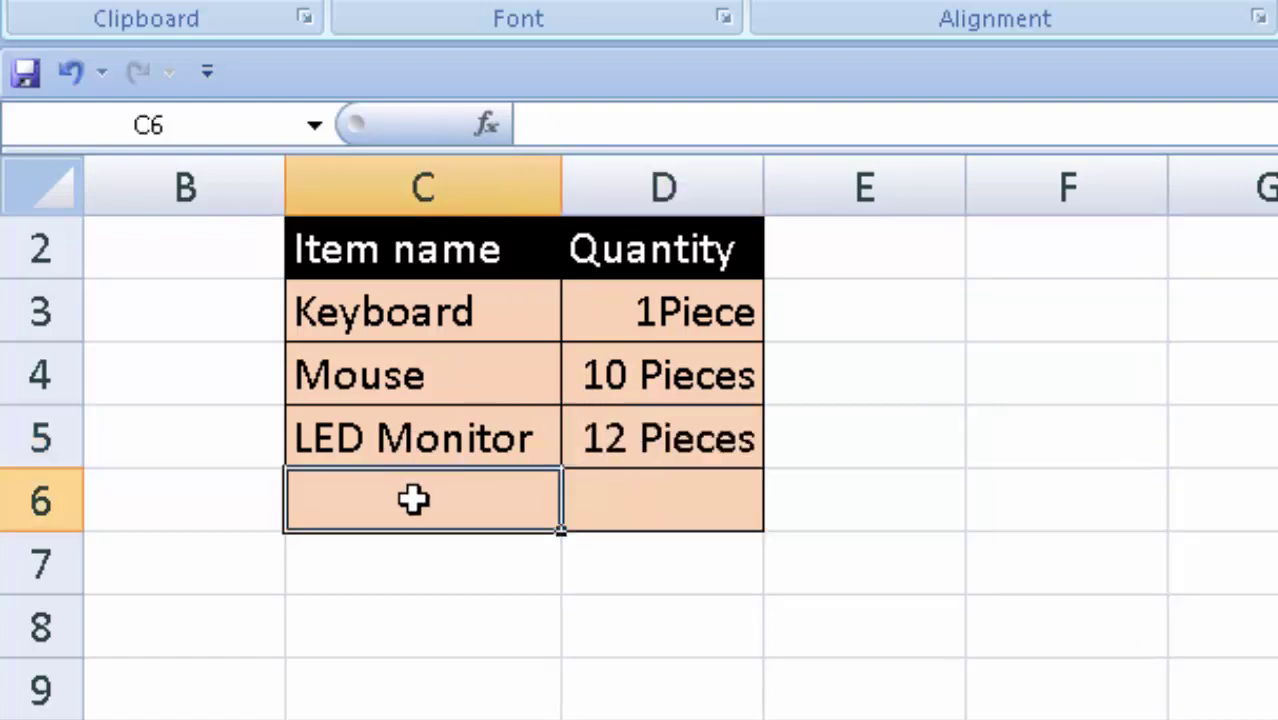
pyautogui.write('L')
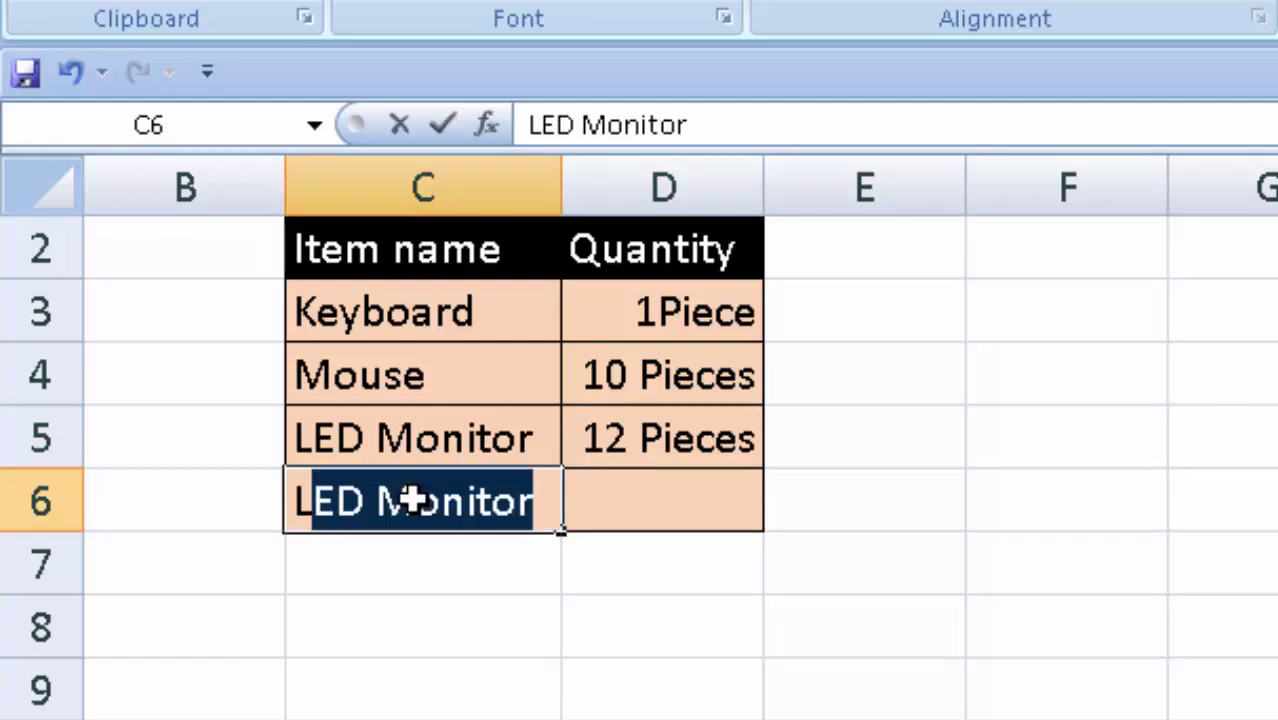
pyautogui.write('CD')
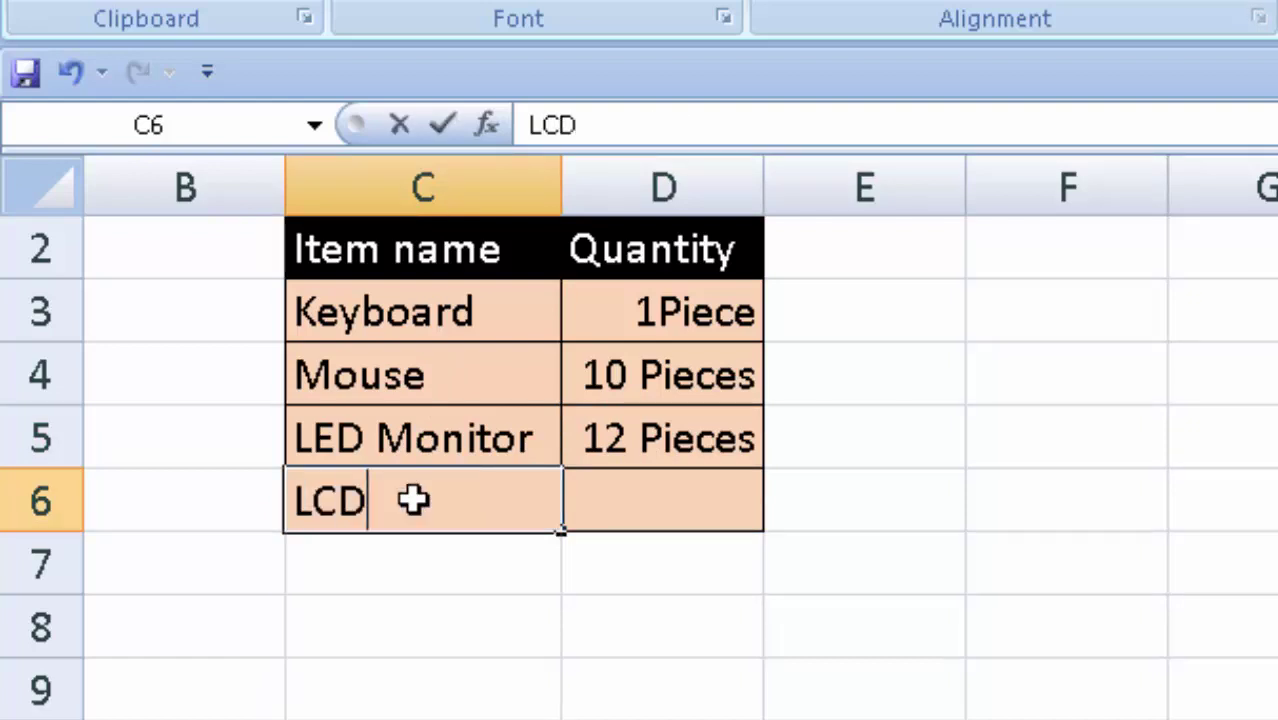
pyautogui.press('Return')
pyautogui.click(682, 511)
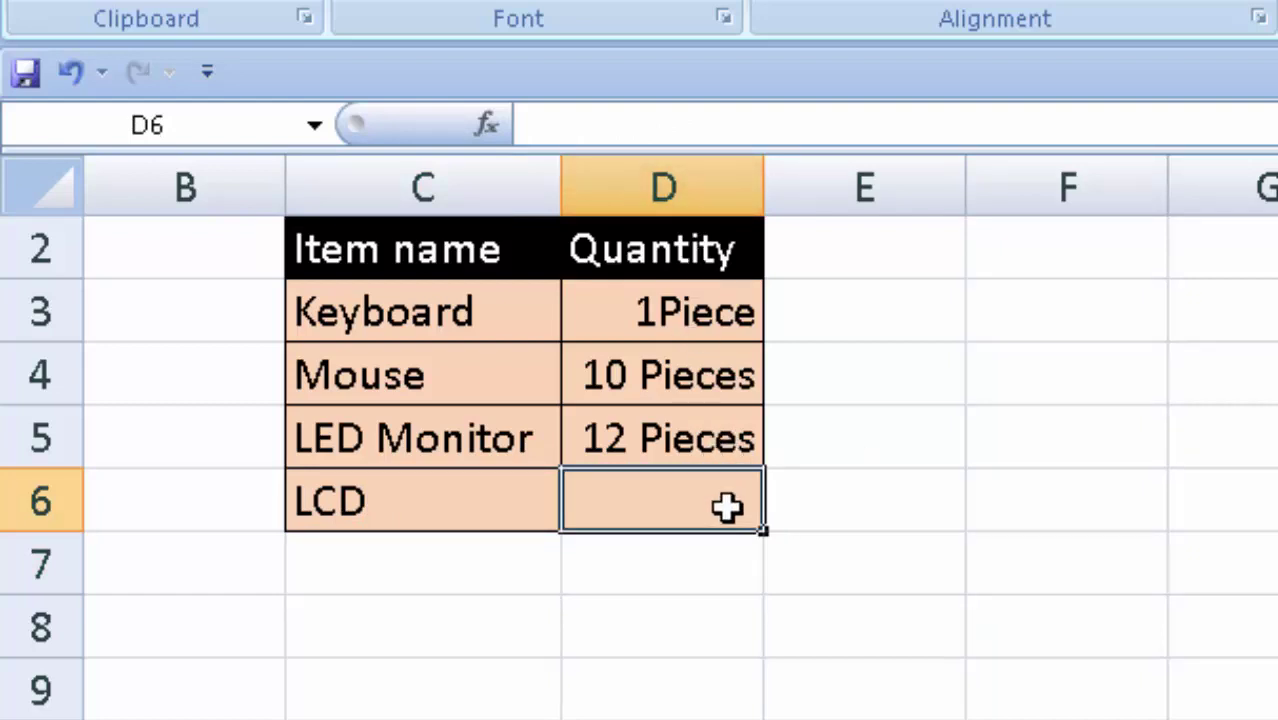
pyautogui.write('1')
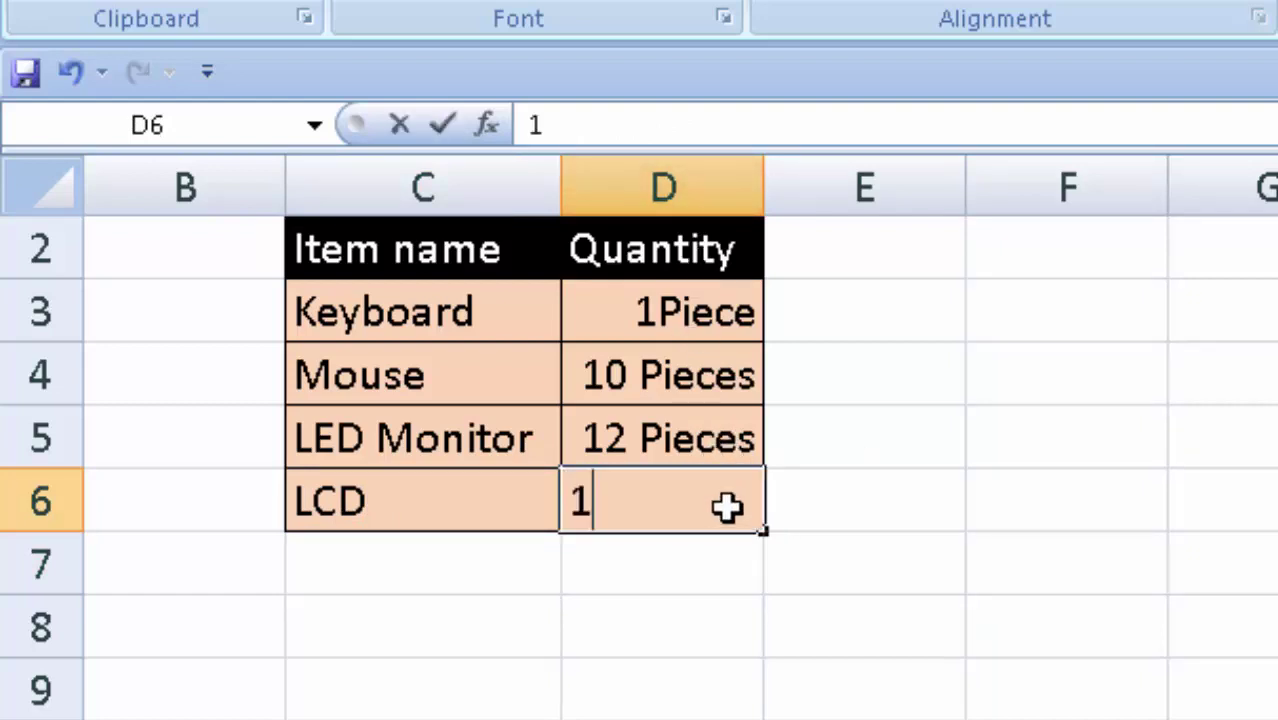
pyautogui.press('Return')
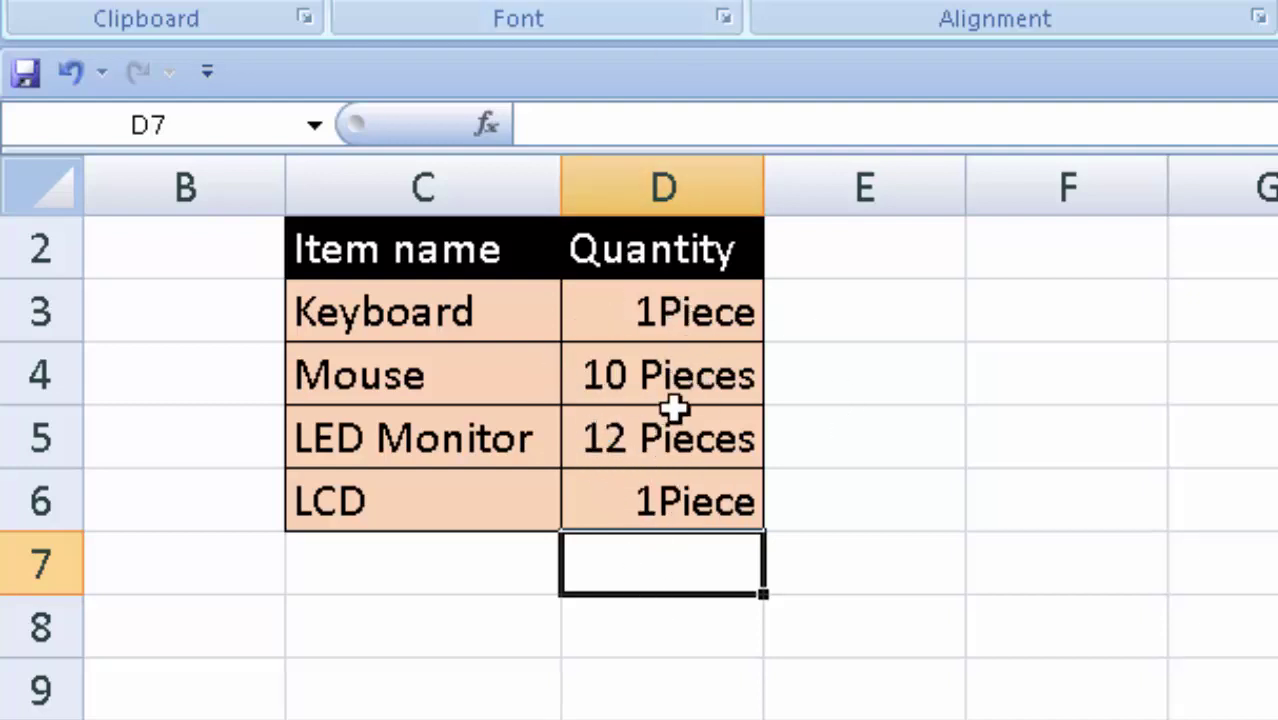
# Change Mouse's quantity in D4 to 2 (2 Pieces) and select the second table's Quantity cells I4:I7
pyautogui.click(688, 372)
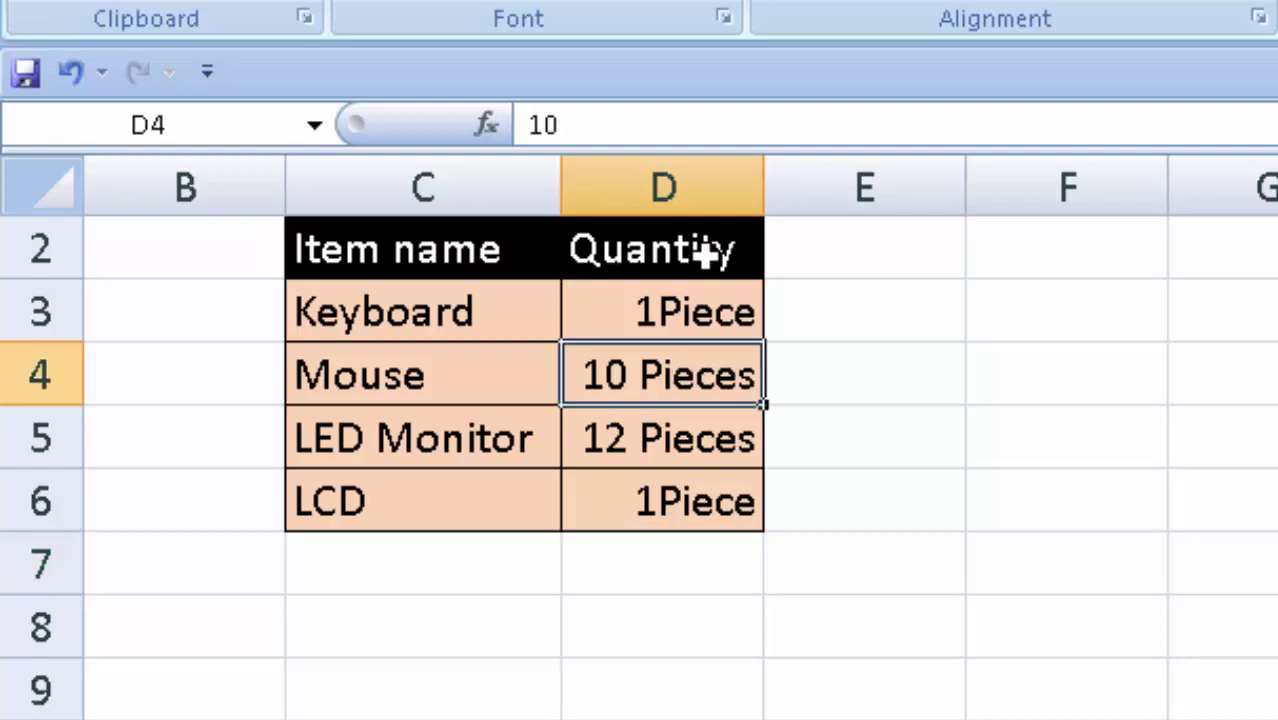
pyautogui.press('BackSpace')
pyautogui.write('2')
pyautogui.press('Return')
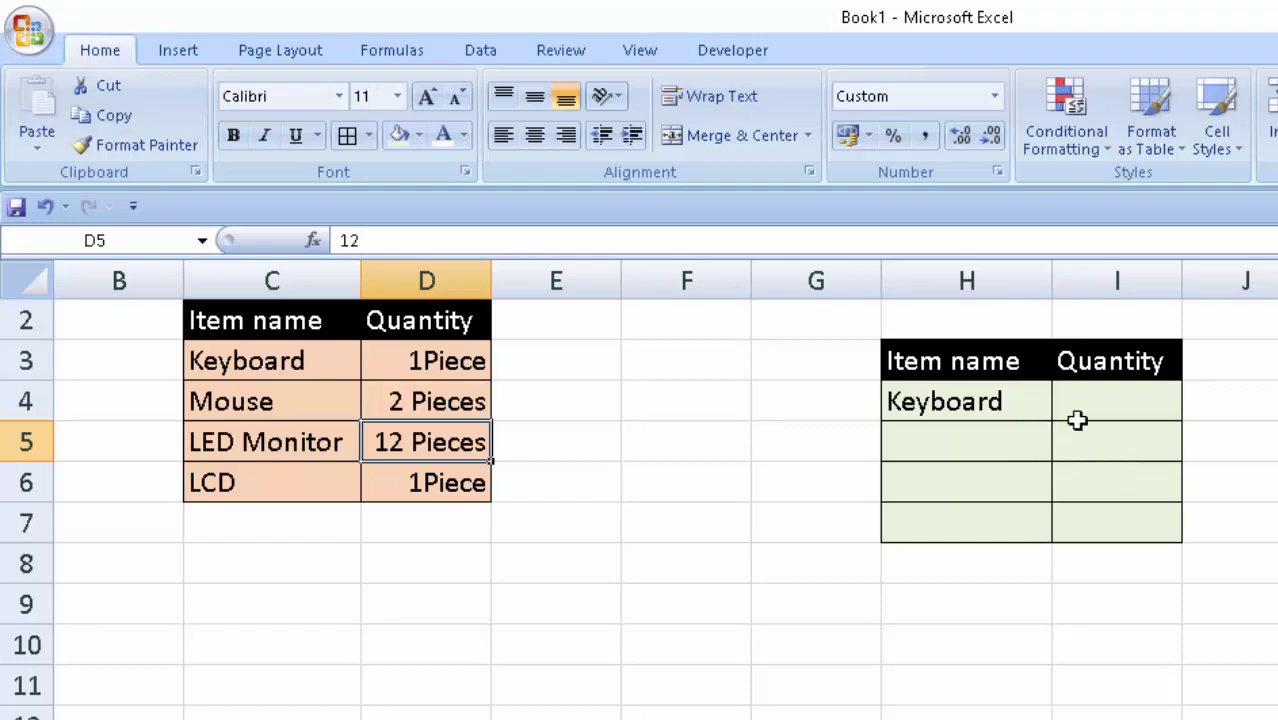
pyautogui.click(1078, 420)
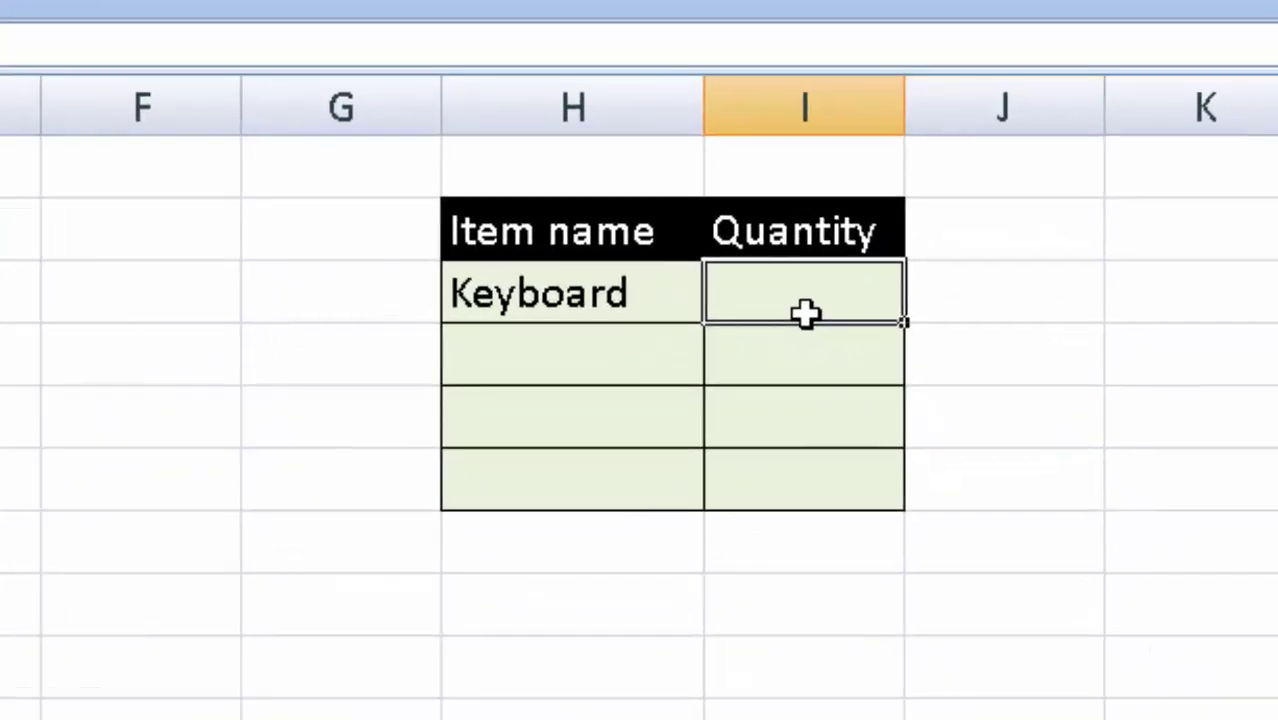
pyautogui.moveTo(806, 313); pyautogui.dragTo(811, 469)
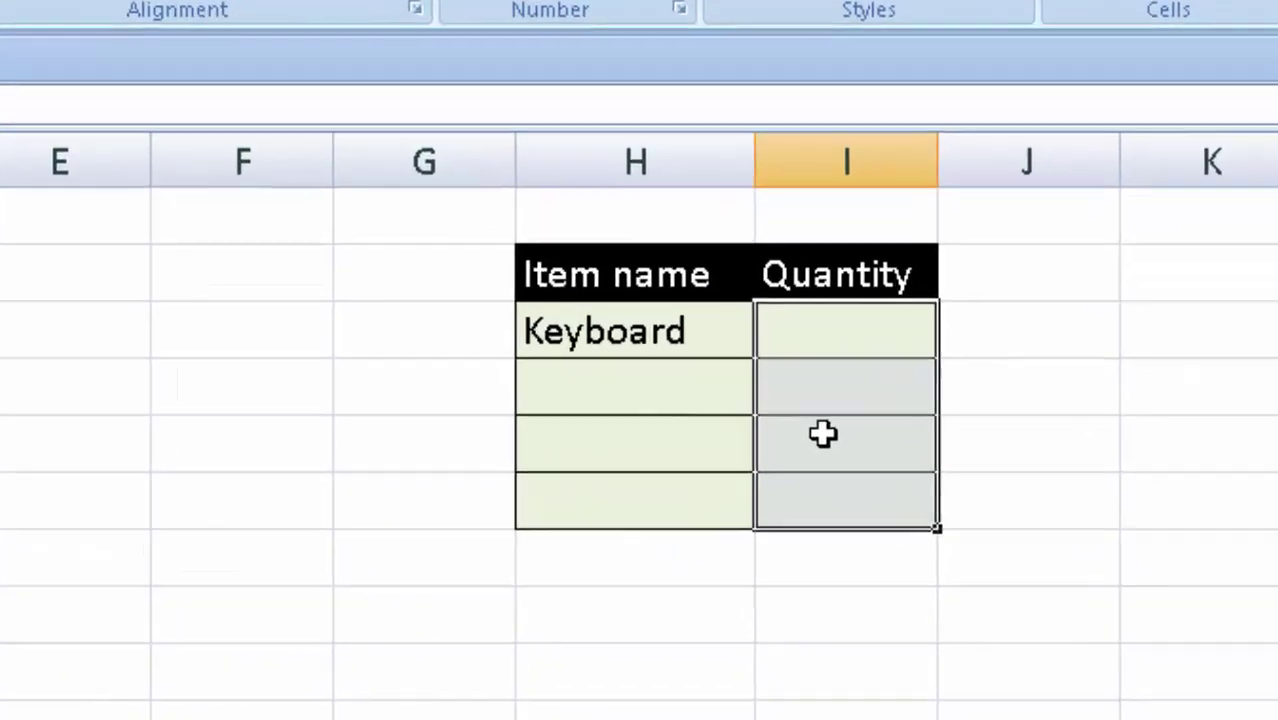
# Open Format Cells for the second table's Quantity cells and choose the Custom number category
pyautogui.hotkey('ctrl', '1')
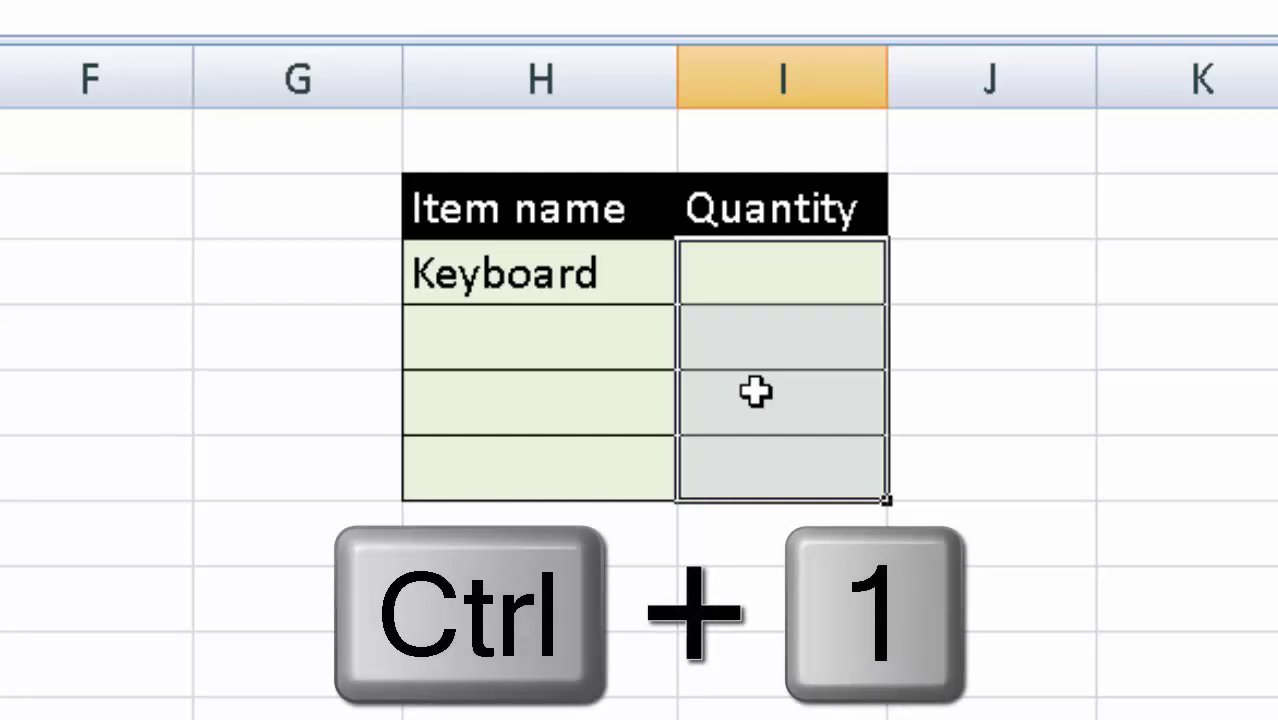
pyautogui.rightClick(756, 392)
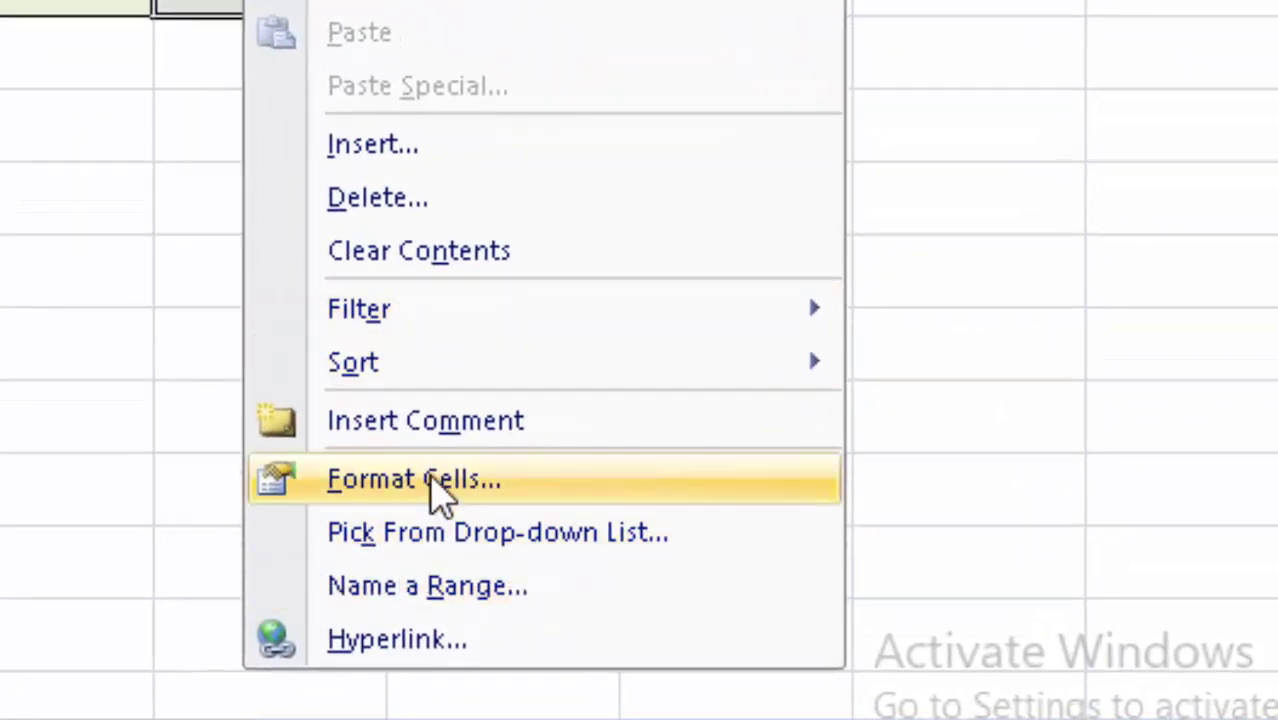
pyautogui.click(435, 478)
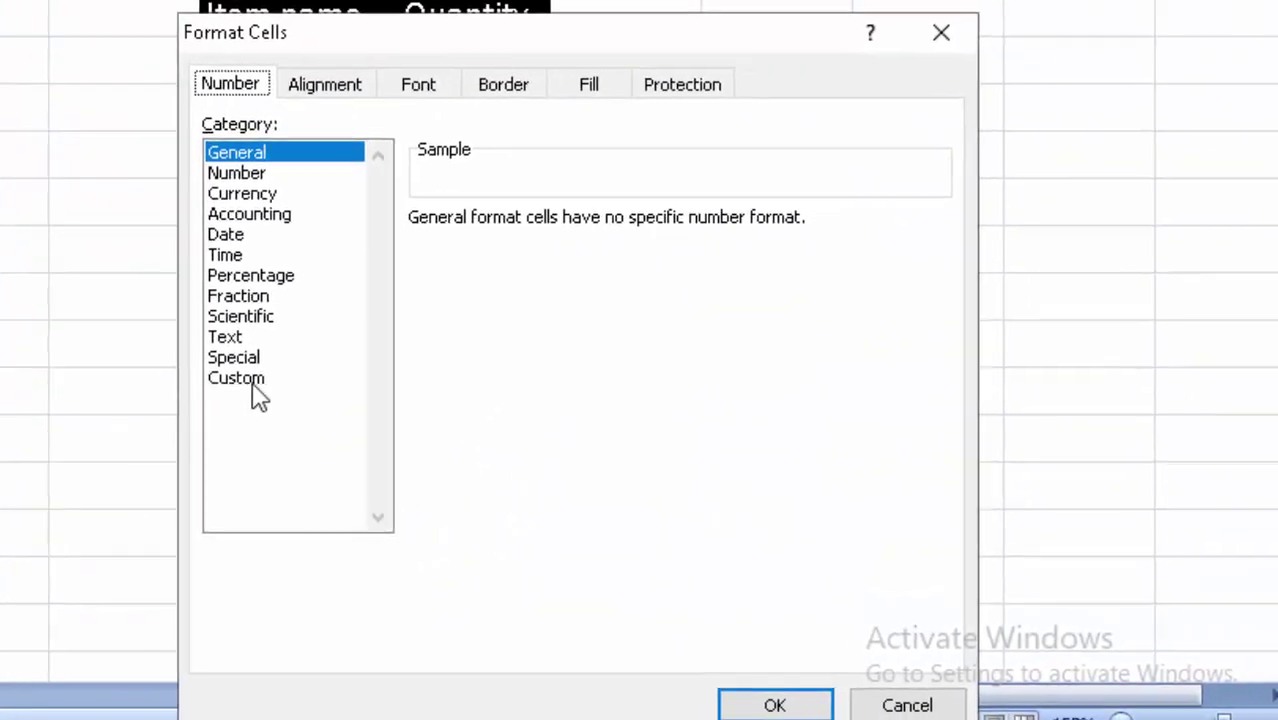
pyautogui.click(268, 362)
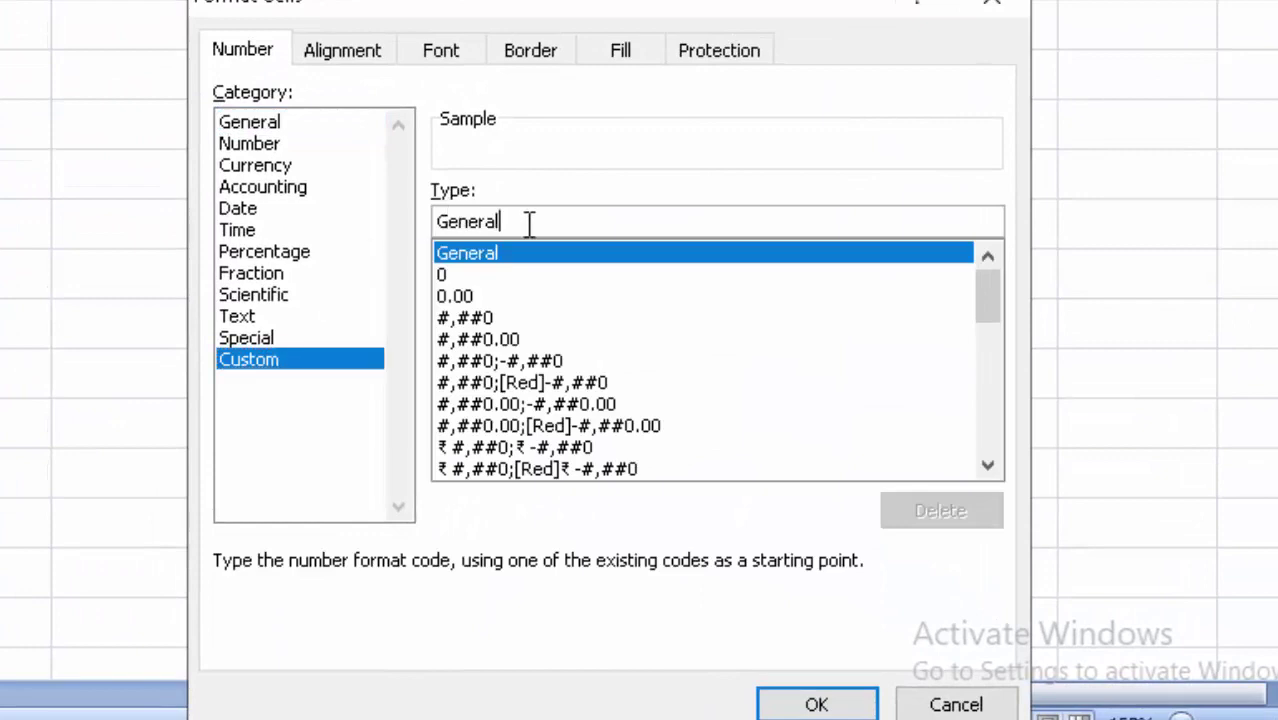
# Replace the General code with the custom format [=1]#"Item";# "Items"
pyautogui.press('BackSpace')
pyautogui.press('BackSpace')
pyautogui.press('BackSpace')
pyautogui.press('BackSpace')
pyautogui.press('BackSpace')
pyautogui.press('BackSpace')
pyautogui.press('BackSpace')
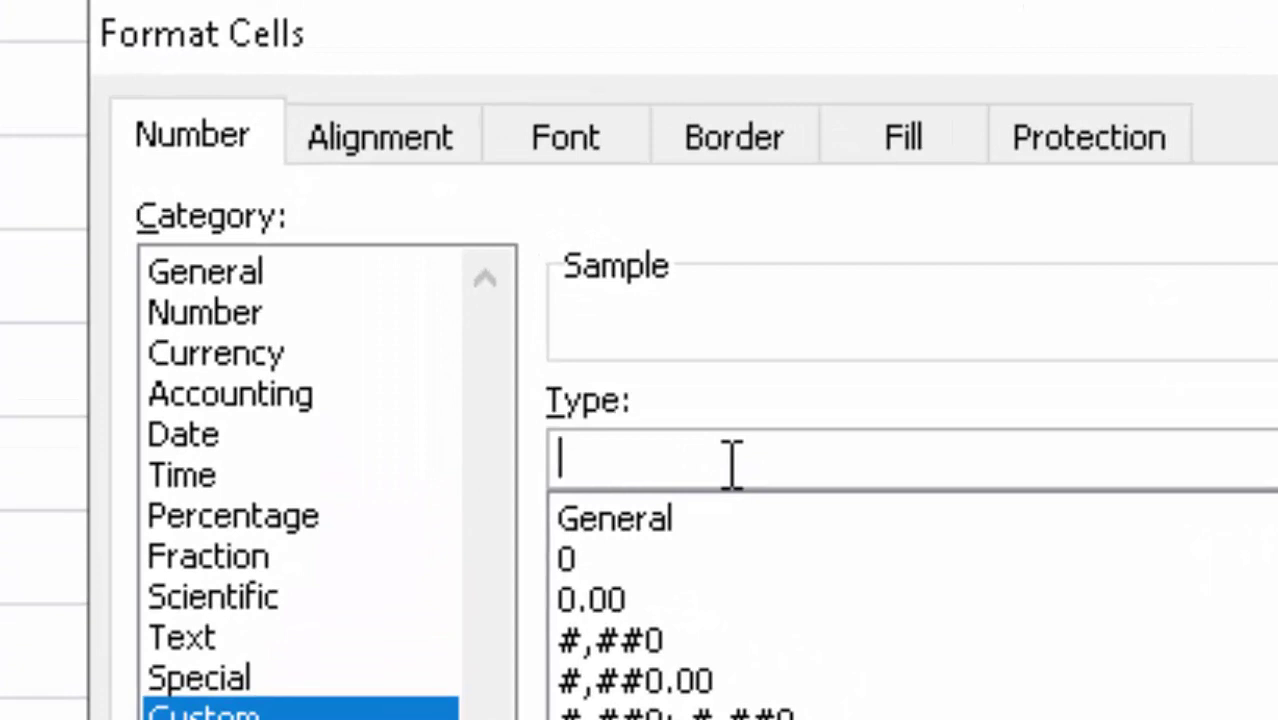
pyautogui.write('[')
pyautogui.write('=')
pyautogui.write('1')
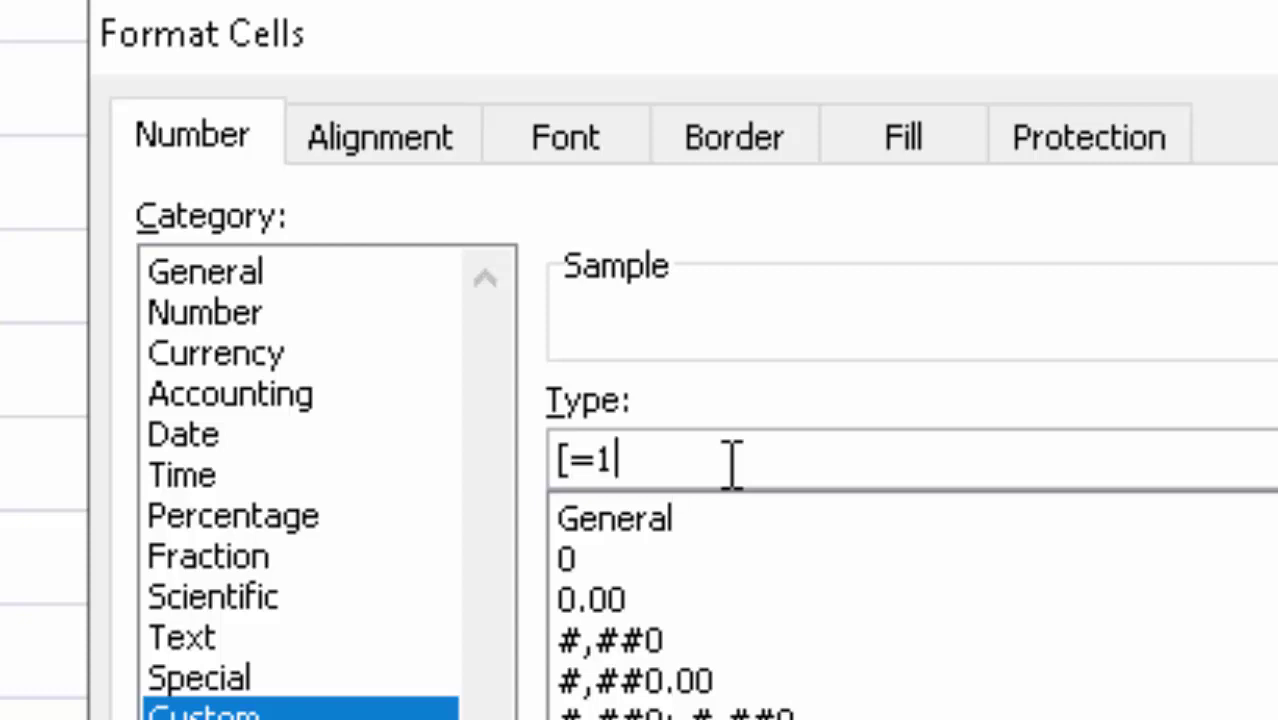
pyautogui.write(']')
pyautogui.write('#')
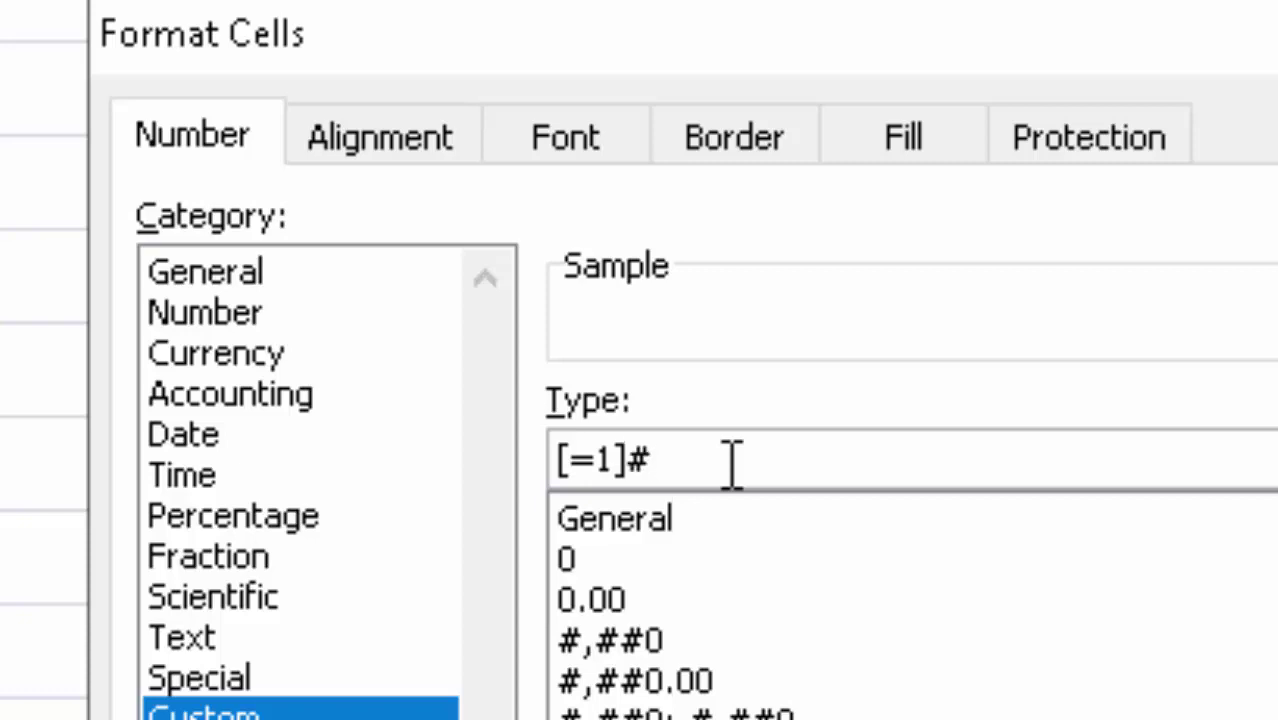
pyautogui.write('"')
pyautogui.write('Item')
pyautogui.write('"')
pyautogui.write(';')
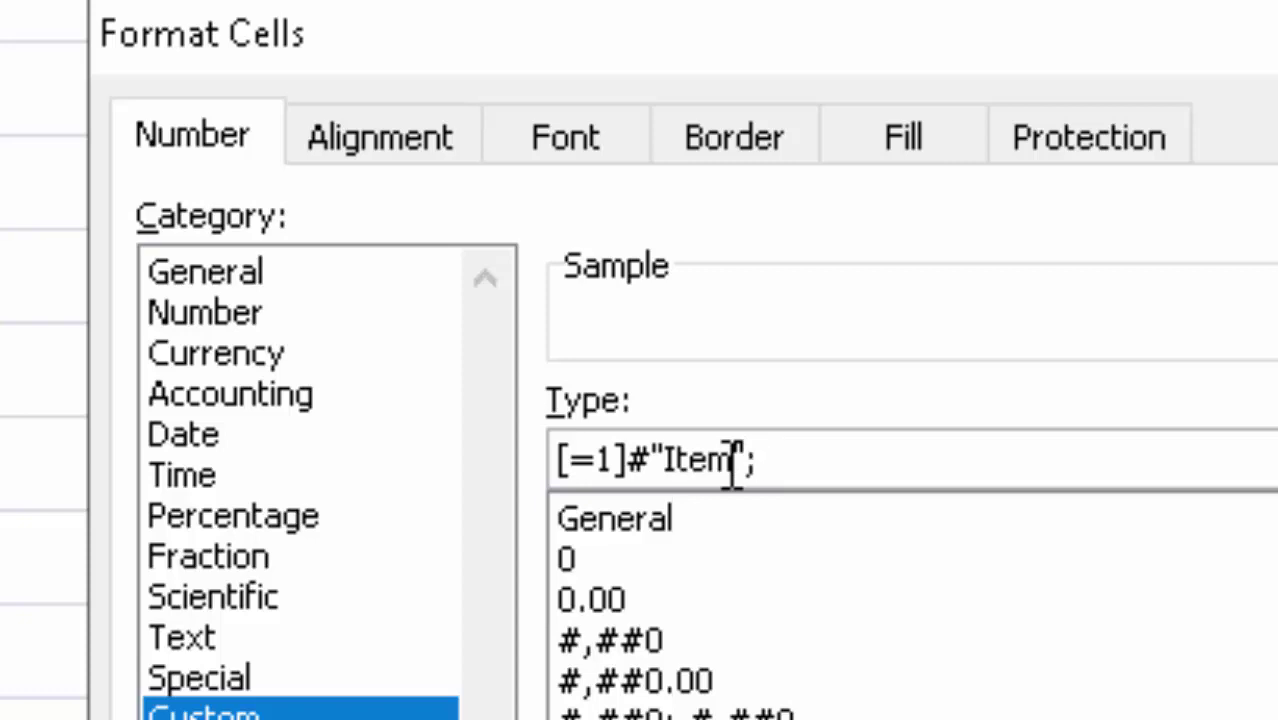
pyautogui.write('#')
pyautogui.write(' "')
pyautogui.write('I')
pyautogui.write('tems')
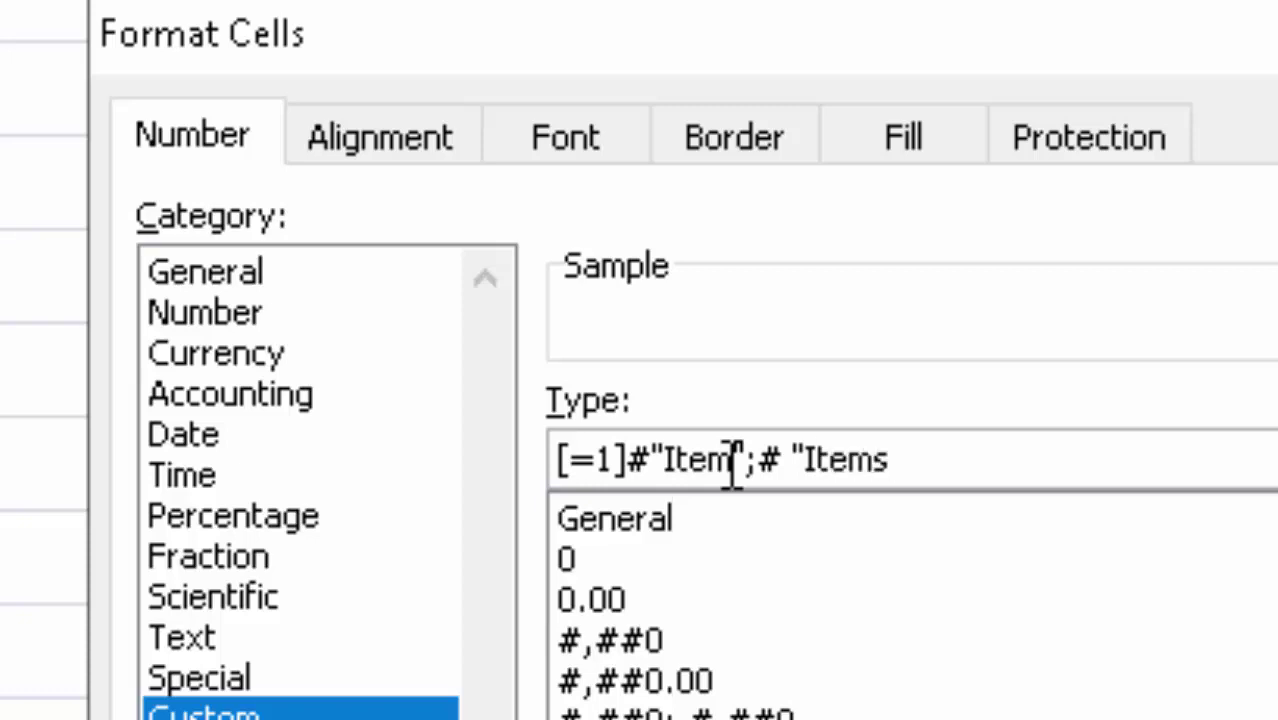
pyautogui.write('"')
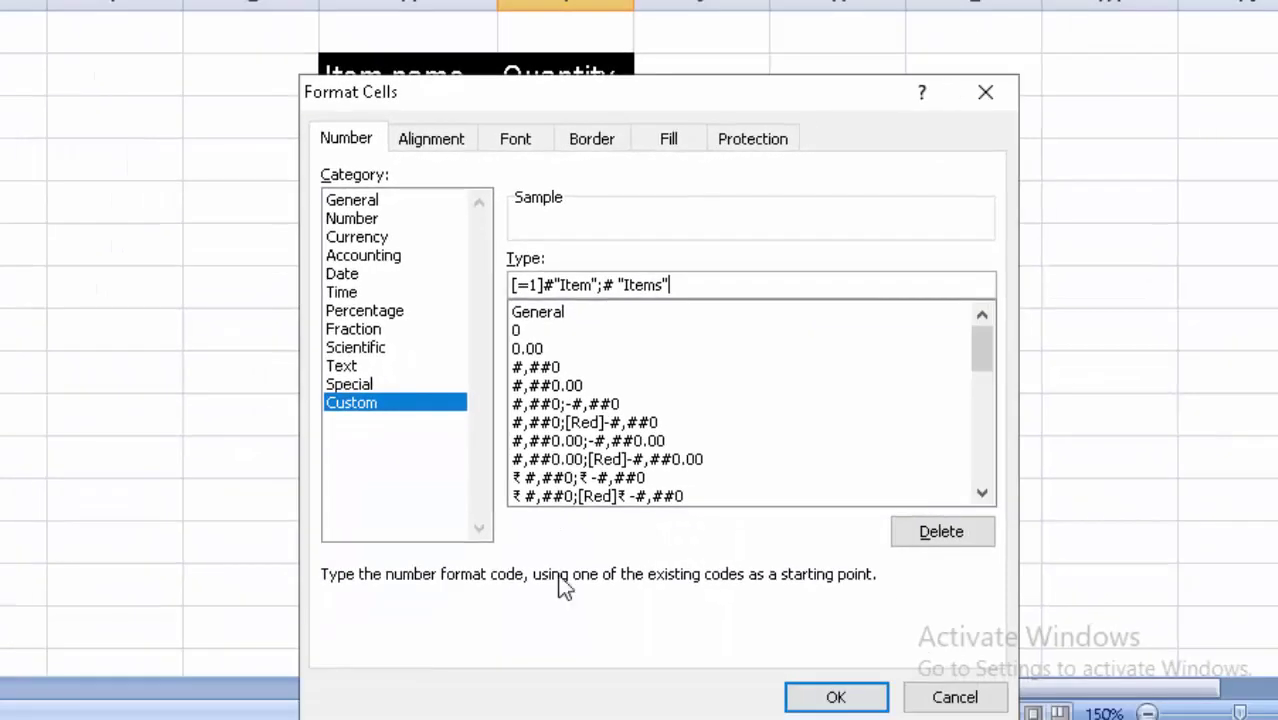
# Apply the Item/Items format and enter quantity 1 in I3, shown as 1Item
pyautogui.click(867, 703)
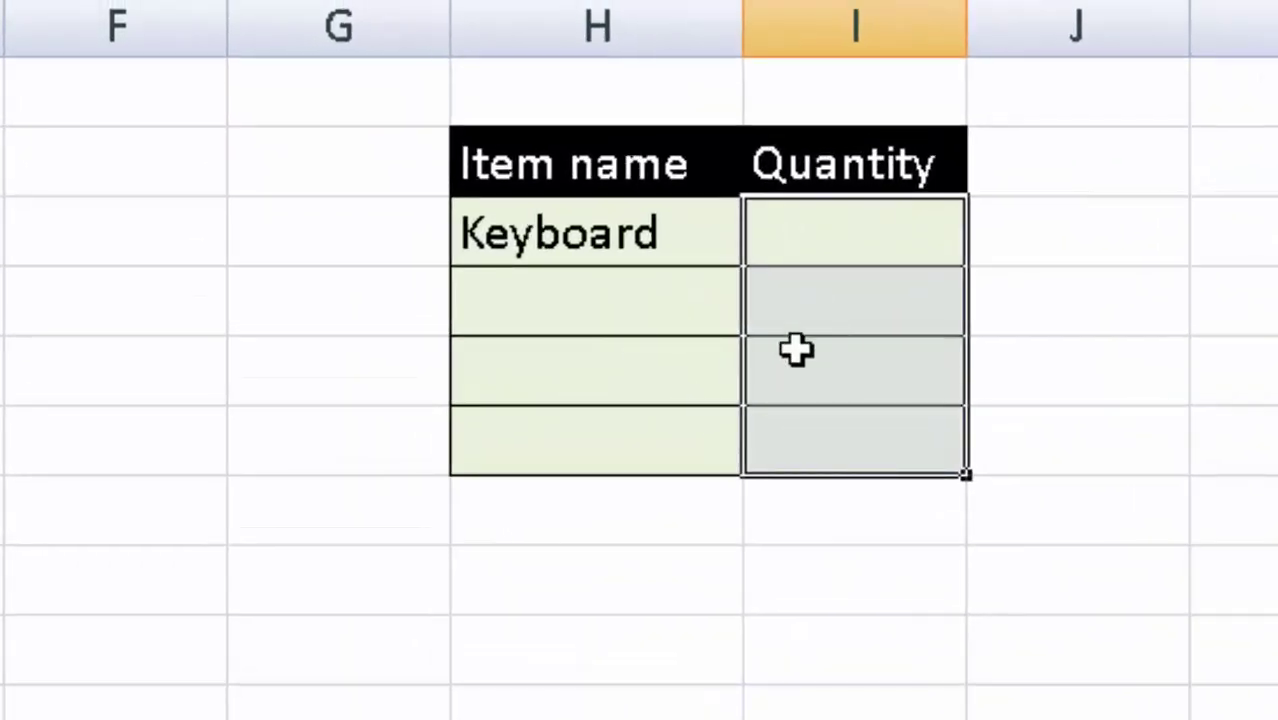
pyautogui.click(838, 242)
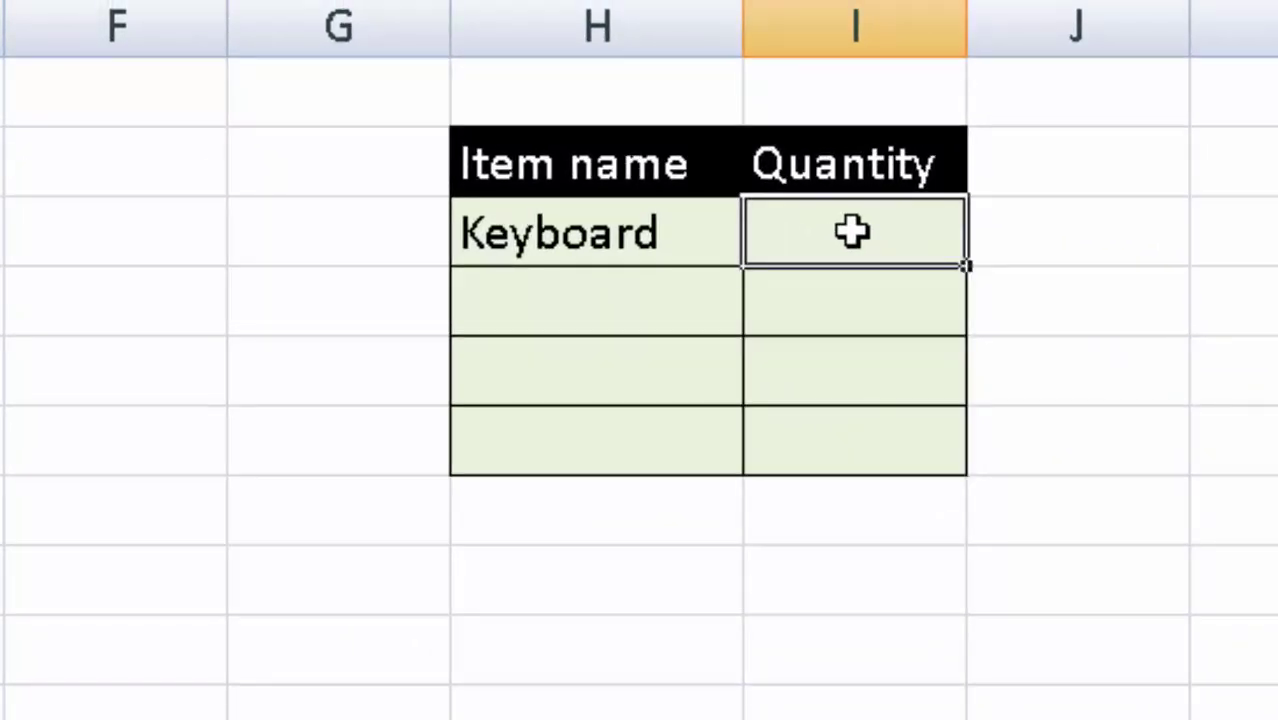
pyautogui.write('1')
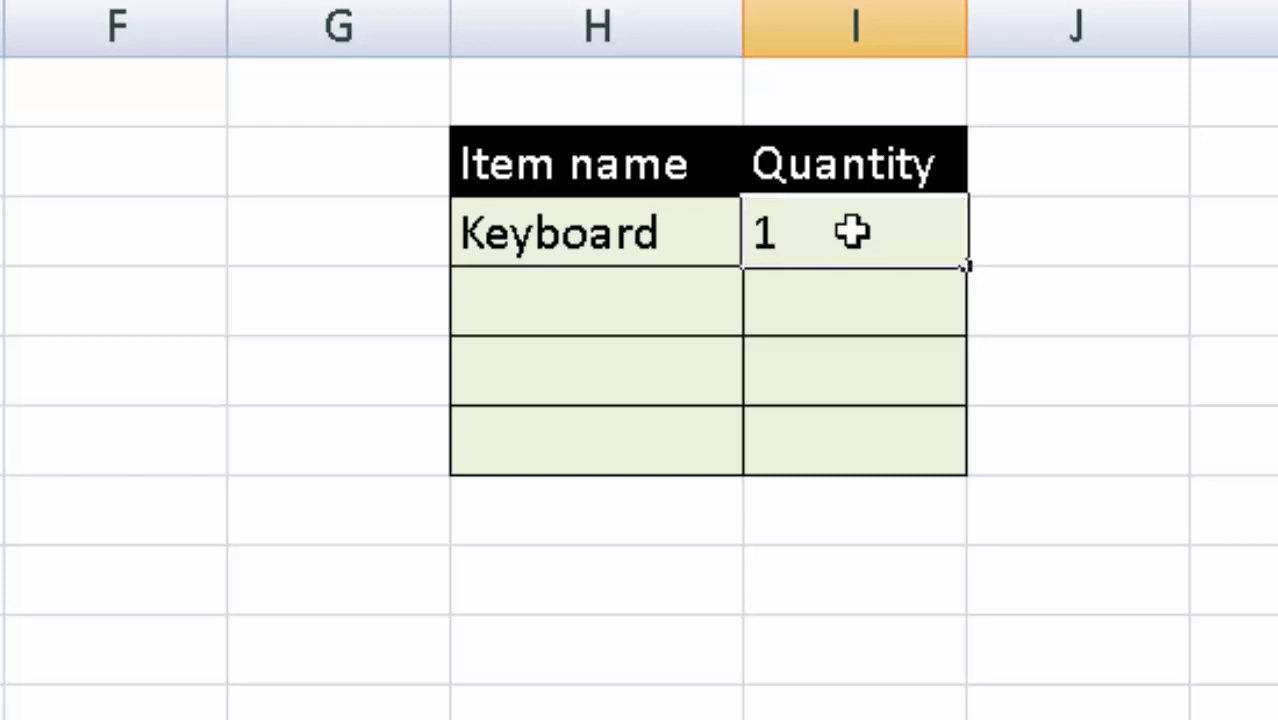
pyautogui.press('Return')
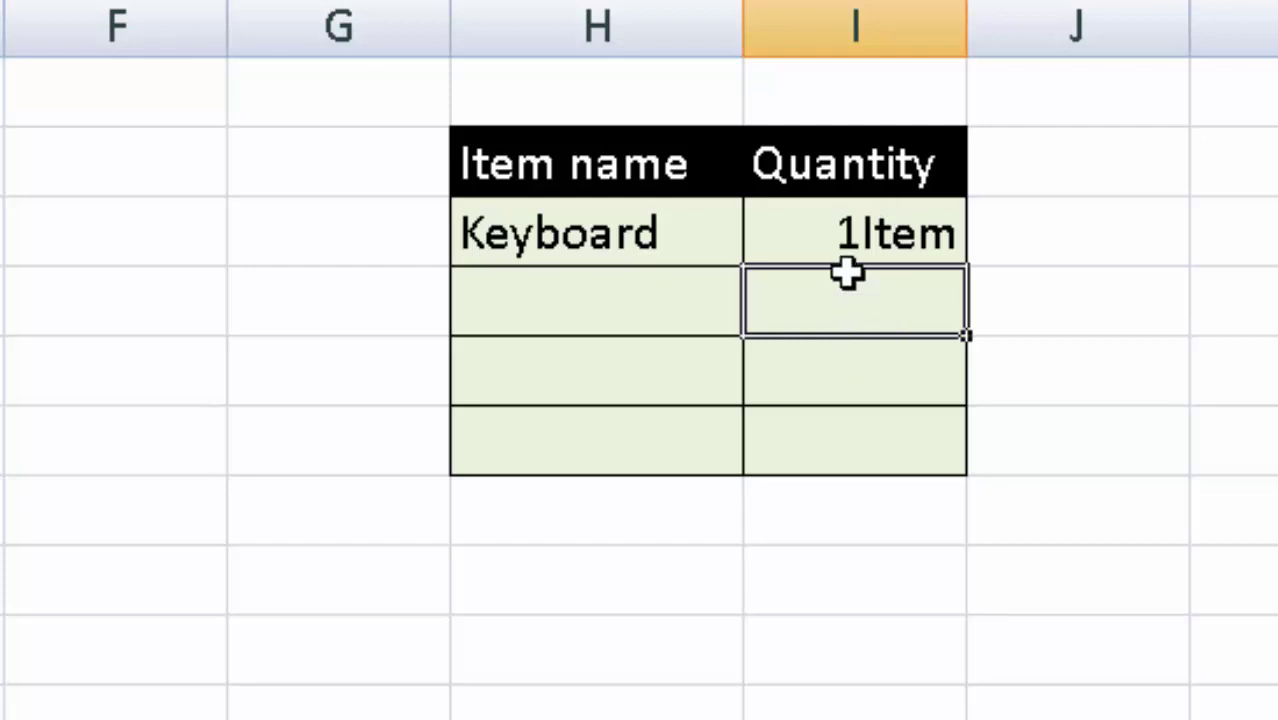
# Add a Keyboard row in H4 with quantity 4, shown as 4 Items
pyautogui.click(652, 306)
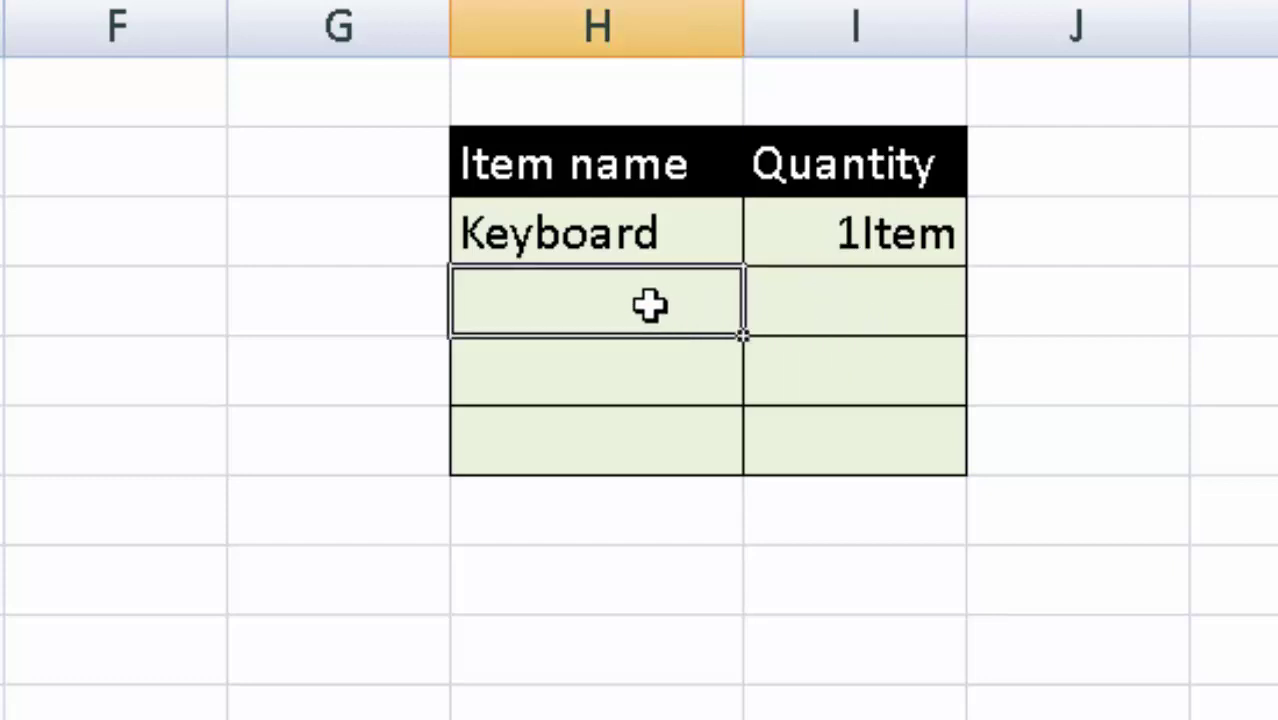
pyautogui.write('Ke')
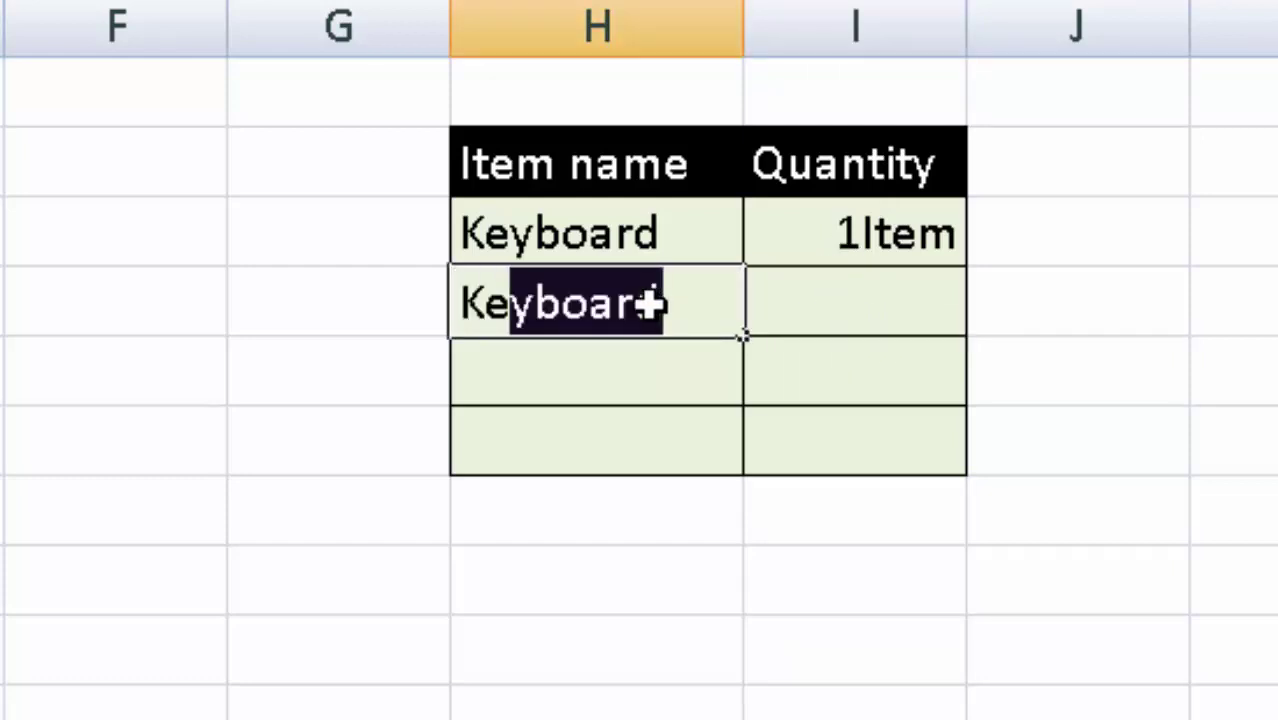
pyautogui.write('yboard')
pyautogui.press('Tab')
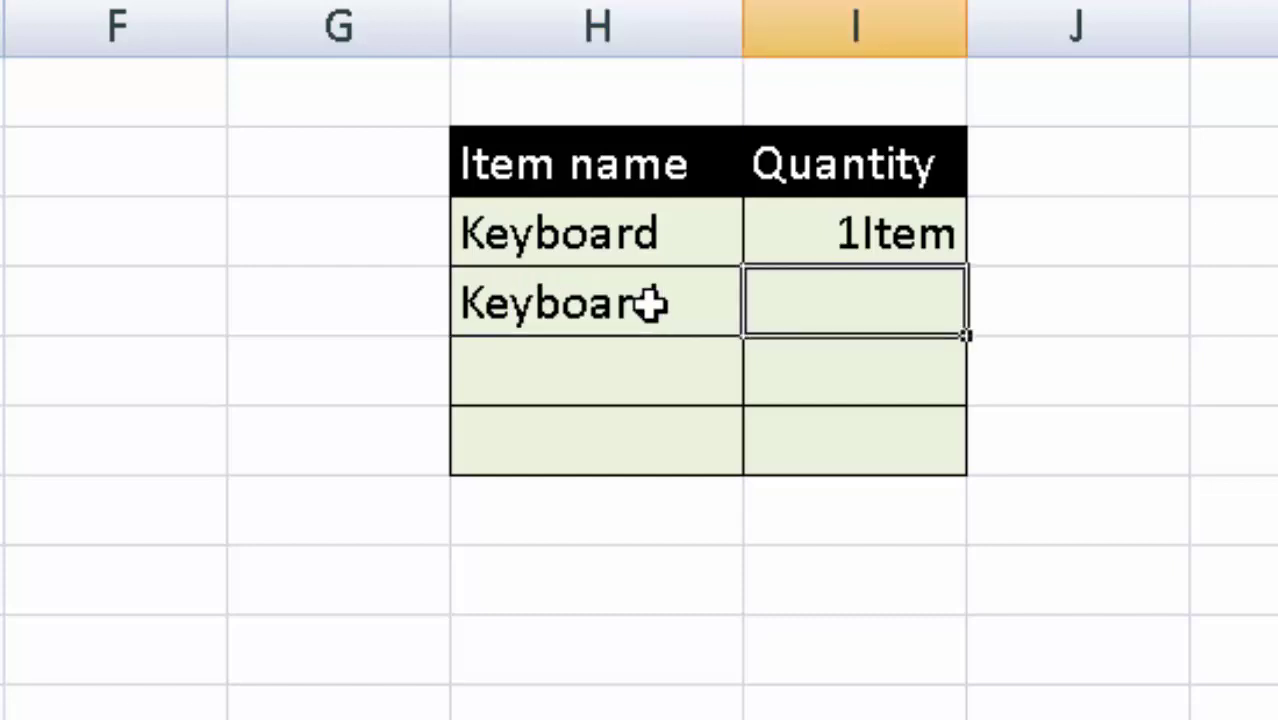
pyautogui.write('4')
pyautogui.press('Return')
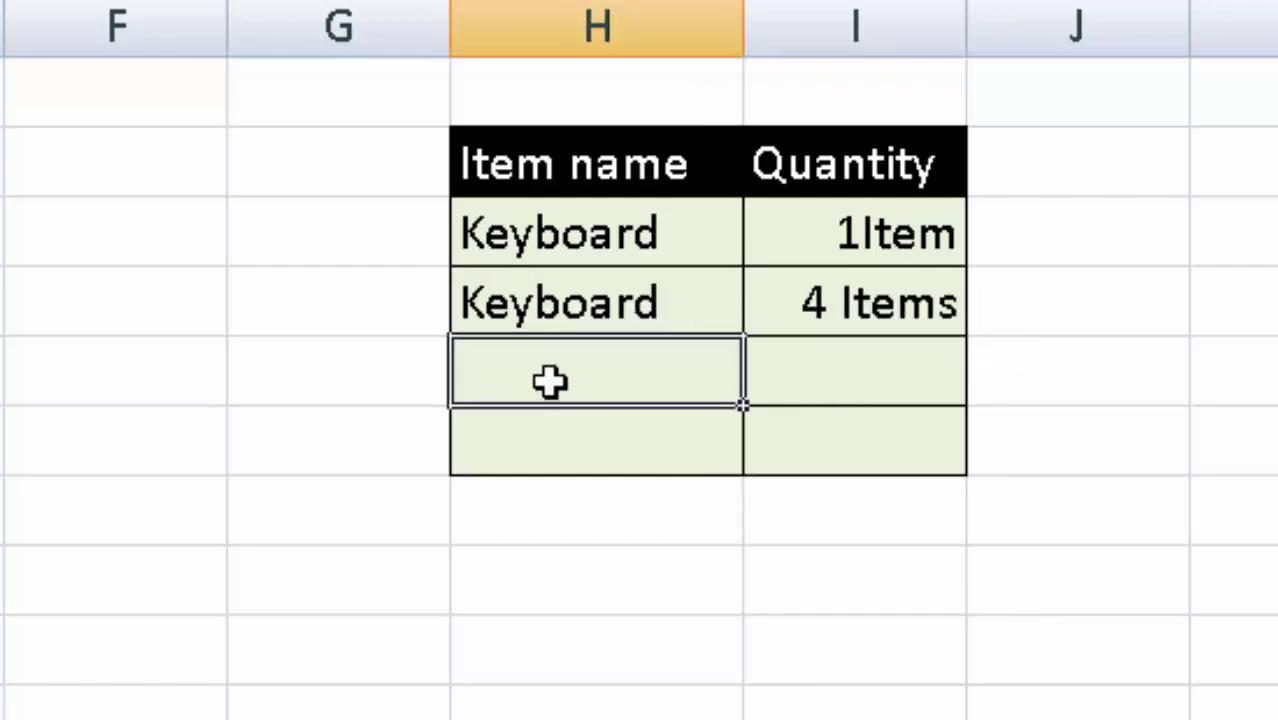
# Add Mouse as the next item with quantity 2, shown as 2 Items
pyautogui.write('Mo')
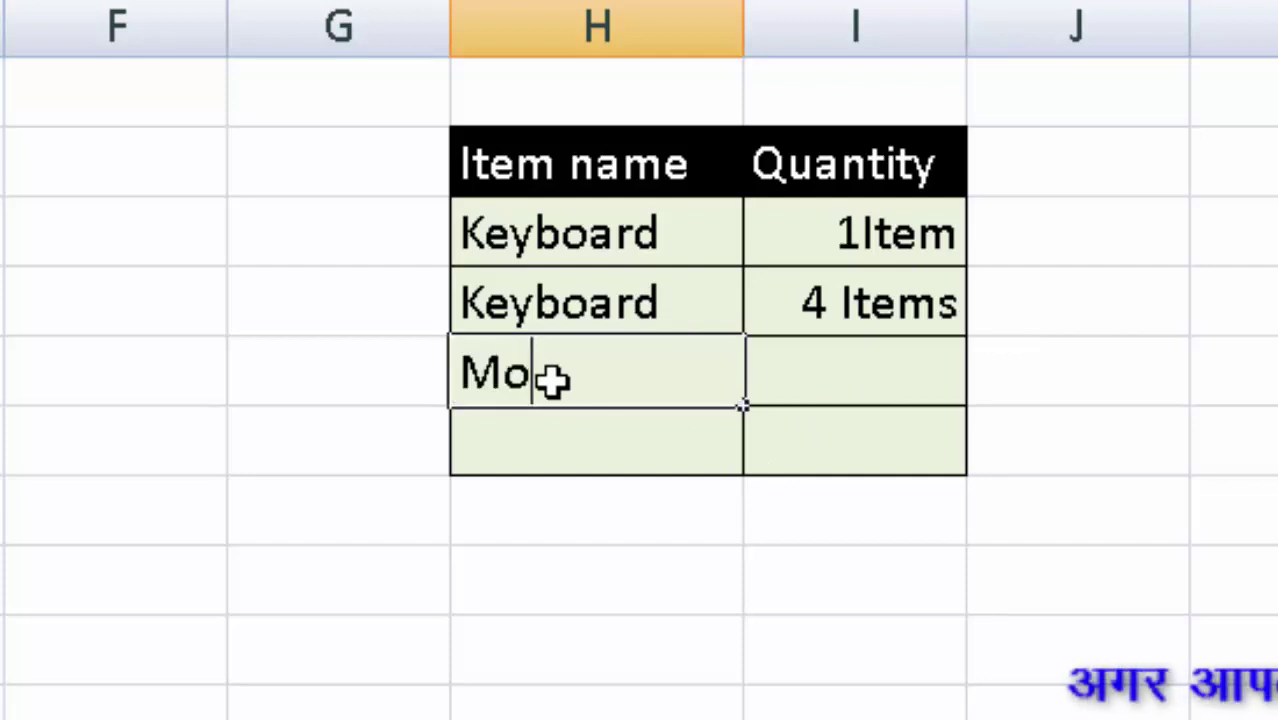
pyautogui.write('use')
pyautogui.press('Return')
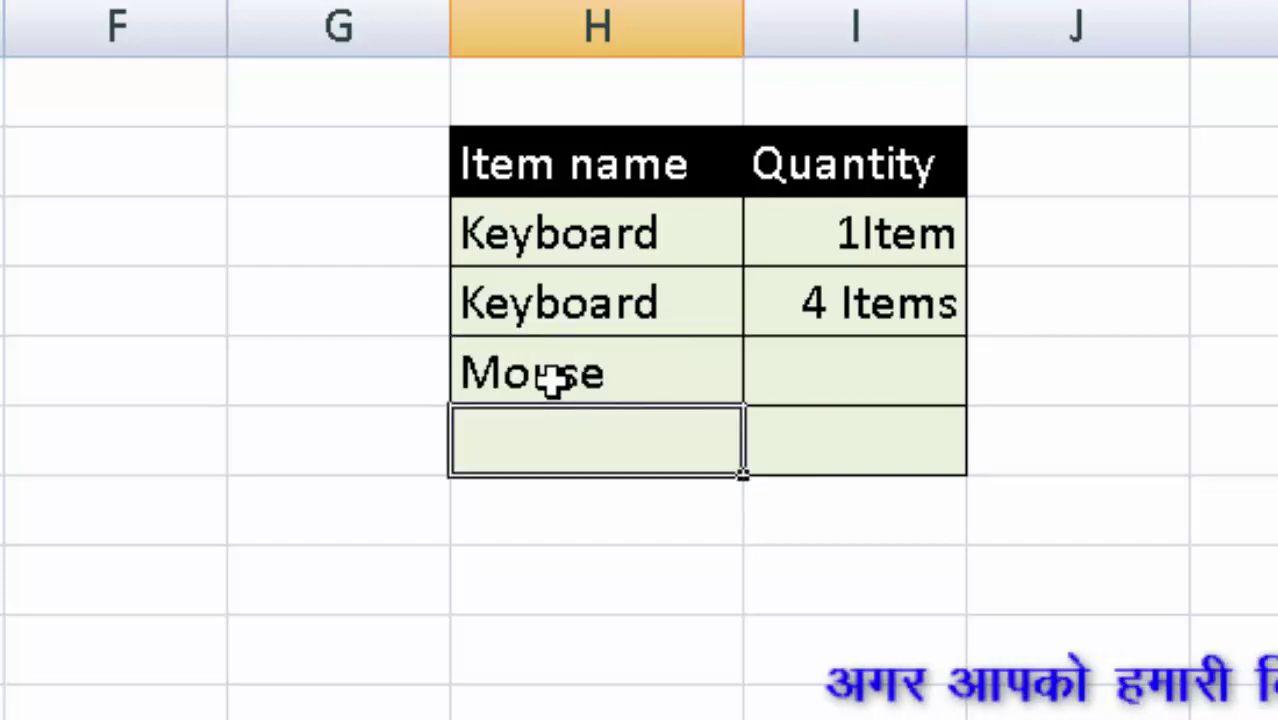
pyautogui.click(860, 378)
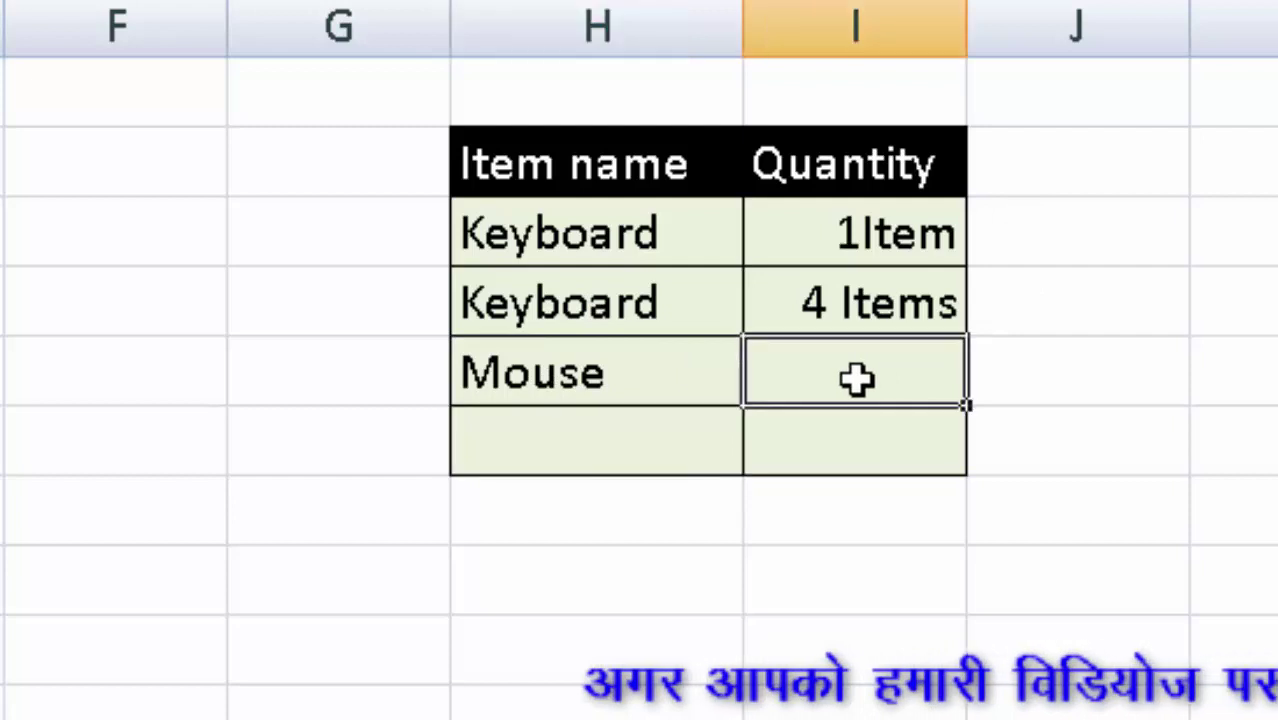
pyautogui.write('2')
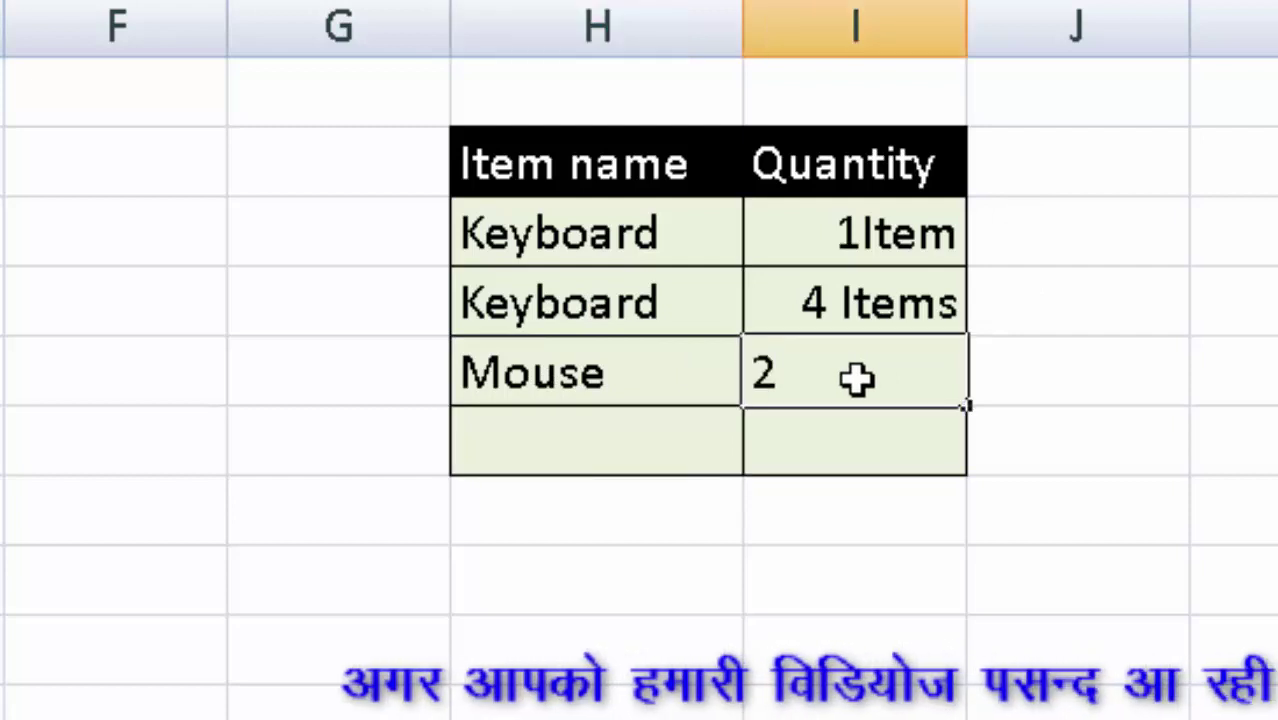
pyautogui.press('Return')
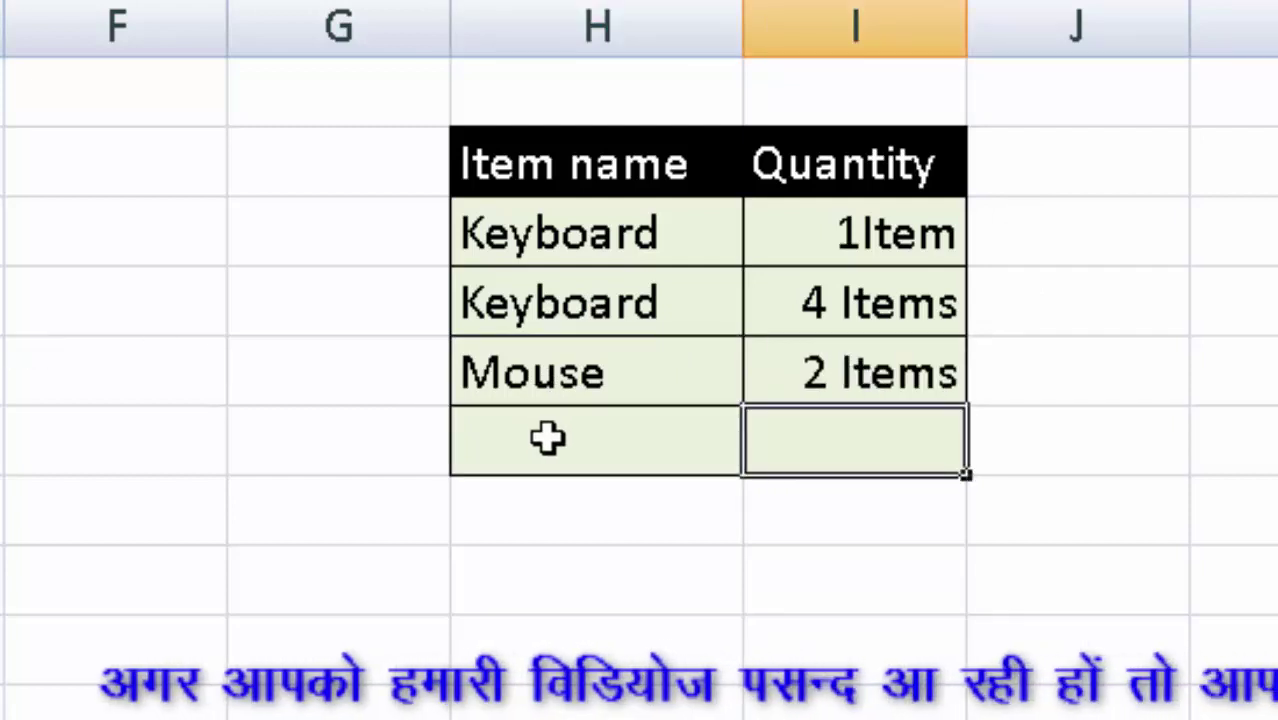
# Add LED as the last item with quantity 1, shown as 1Item
pyautogui.click(566, 440)
pyautogui.write('L')
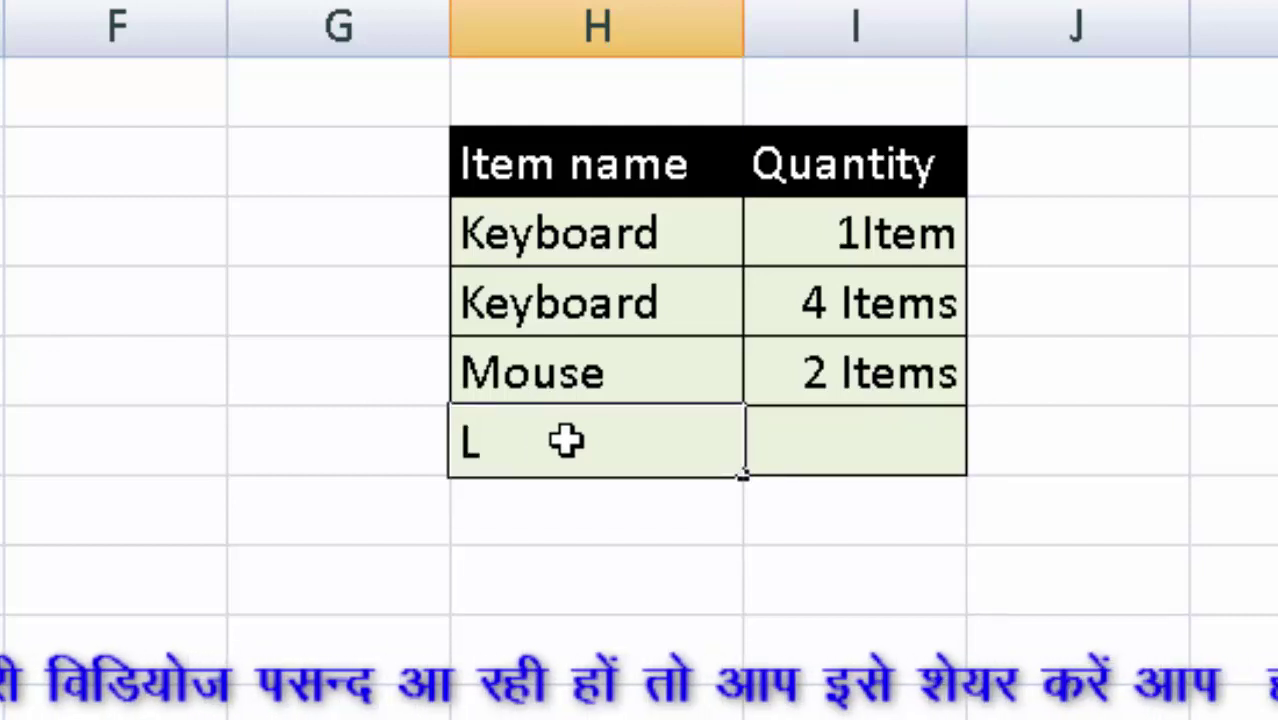
pyautogui.write('ED')
pyautogui.press('Tab')
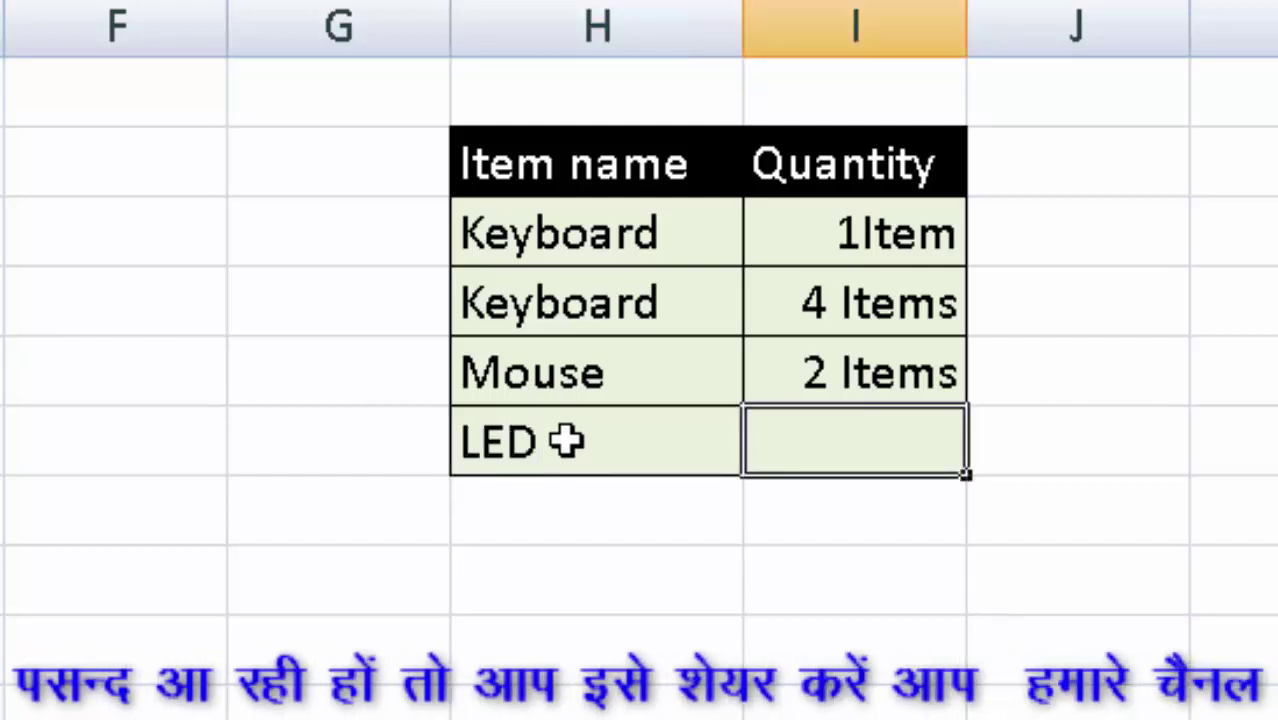
pyautogui.write('1')
pyautogui.press('Tab')
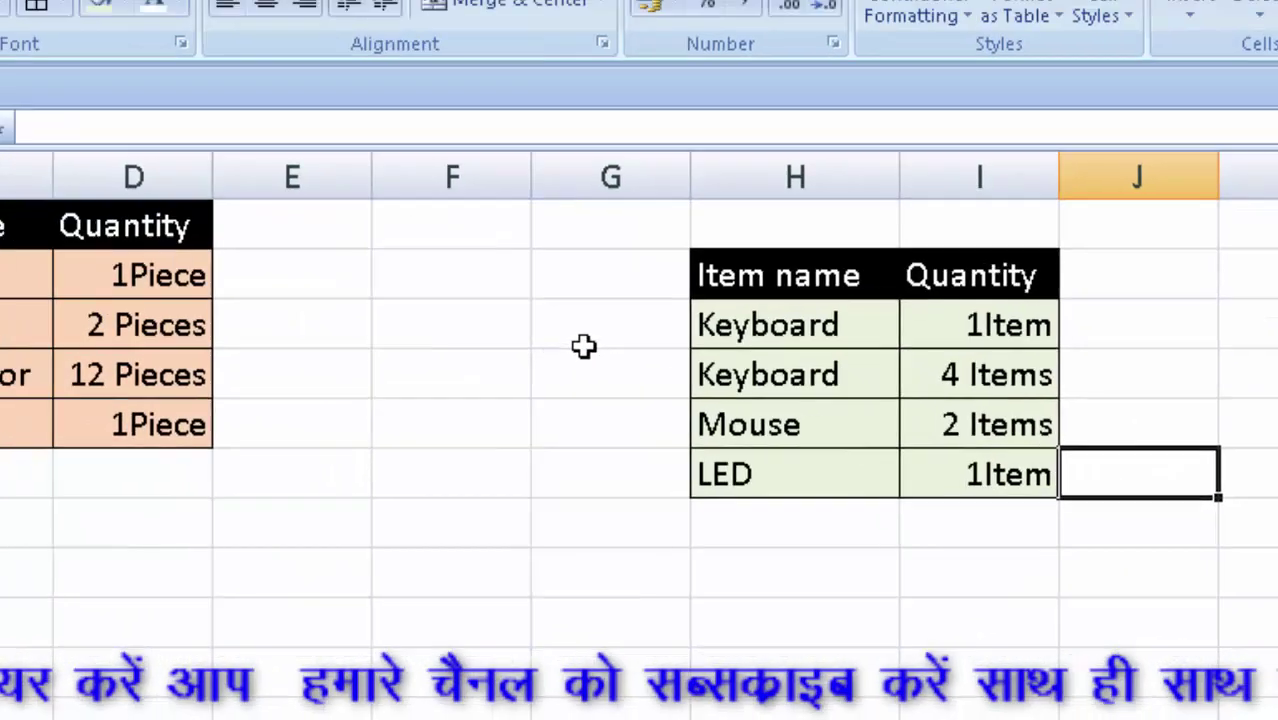
pyautogui.moveTo(887, 335); pyautogui.dragTo(1012, 487)
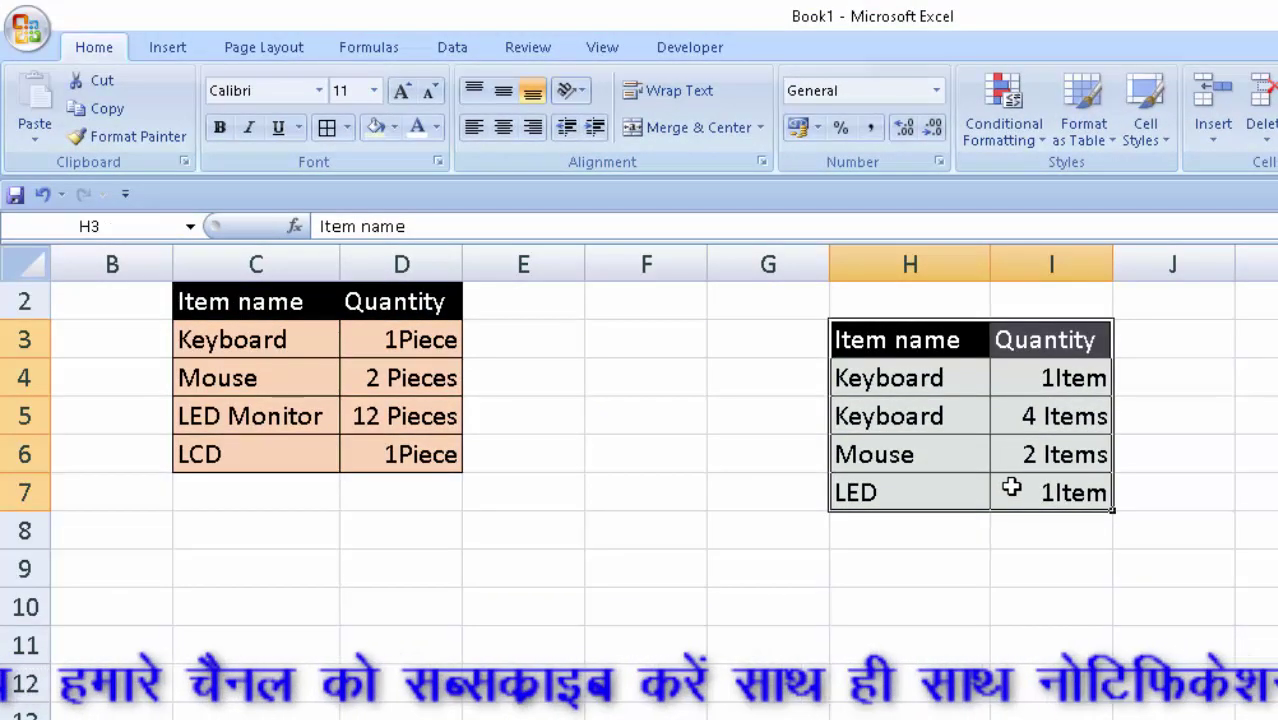